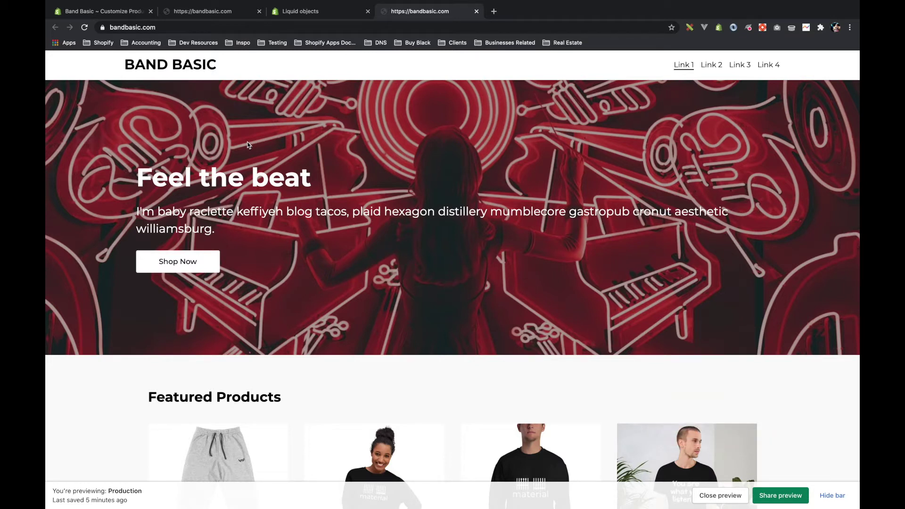
# Close the duplicate bandbasic.com tab and switch to the Liquid objects documentation tab
pyautogui.press('super+w')
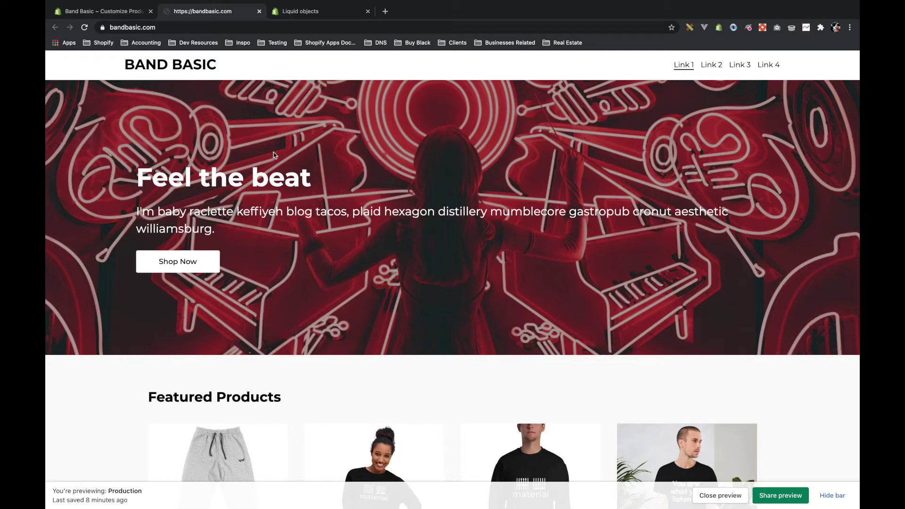
pyautogui.click(313, 14)
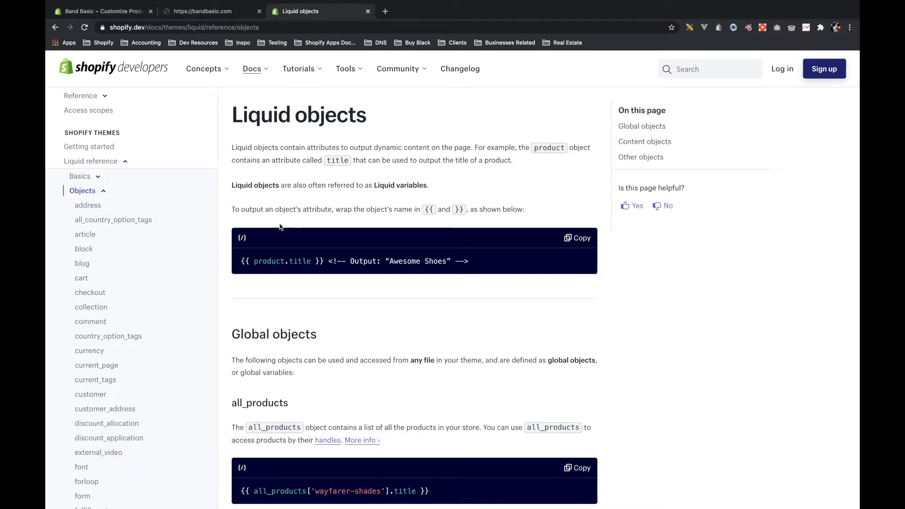
# Scroll down the Liquid objects page, selecting all_products and the wayfarer-shades handle in the example
pyautogui.scroll(-5, 280, 226)
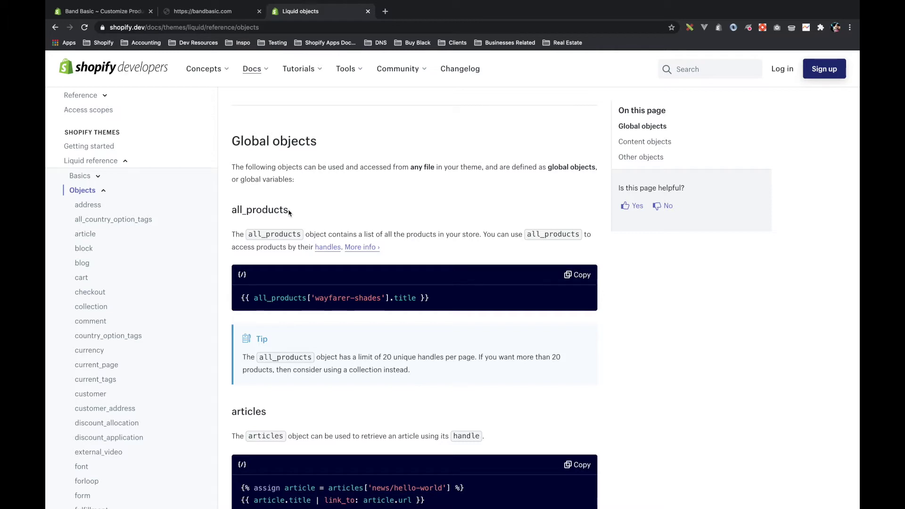
pyautogui.scroll(-2, 301, 227)
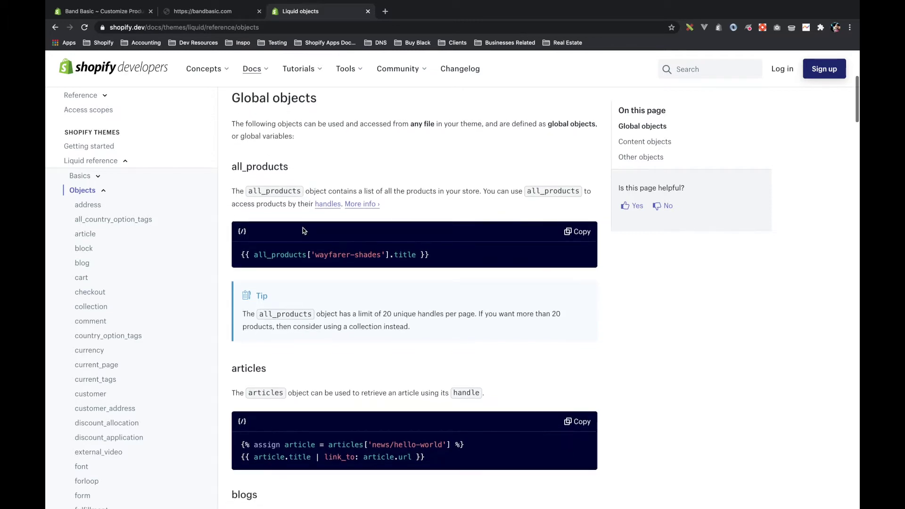
pyautogui.doubleClick(301, 255)
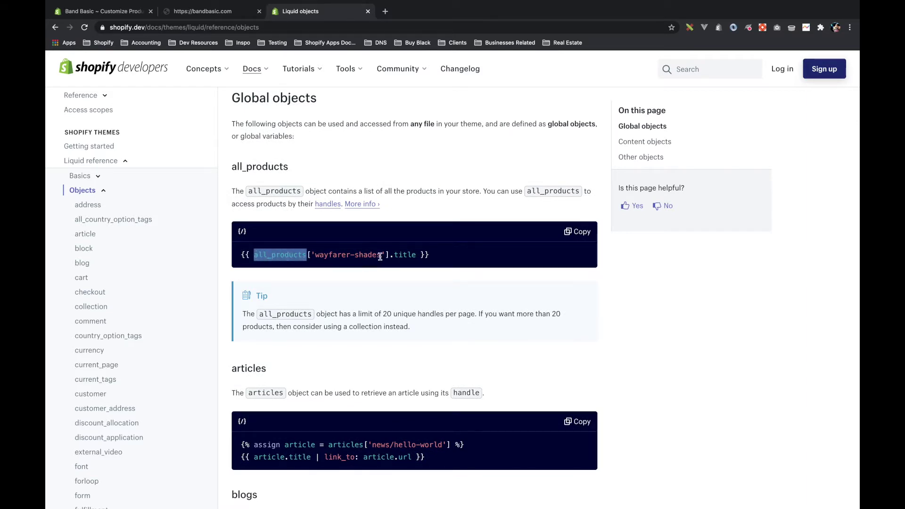
pyautogui.moveTo(380, 256); pyautogui.dragTo(316, 255)
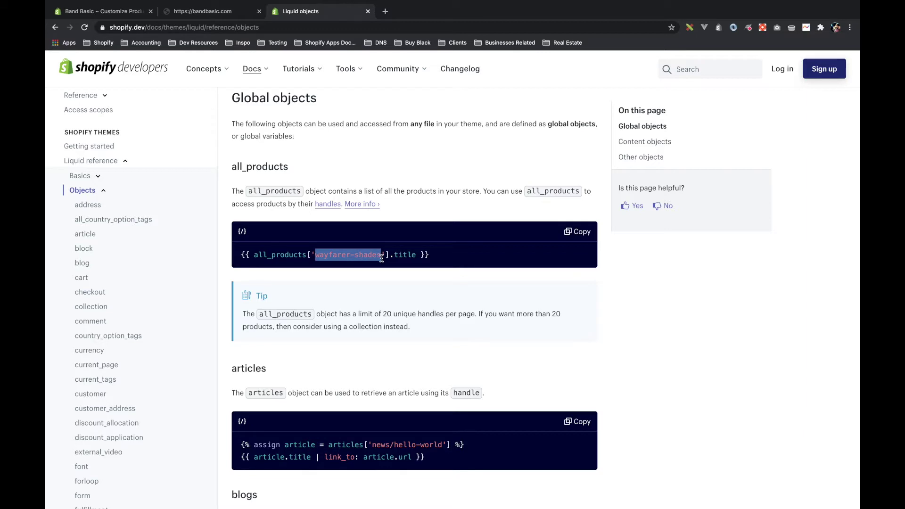
# Select frontpage in the collections example and continue scrolling to the linklists menu-loop example
pyautogui.scroll(-4, 381, 258)
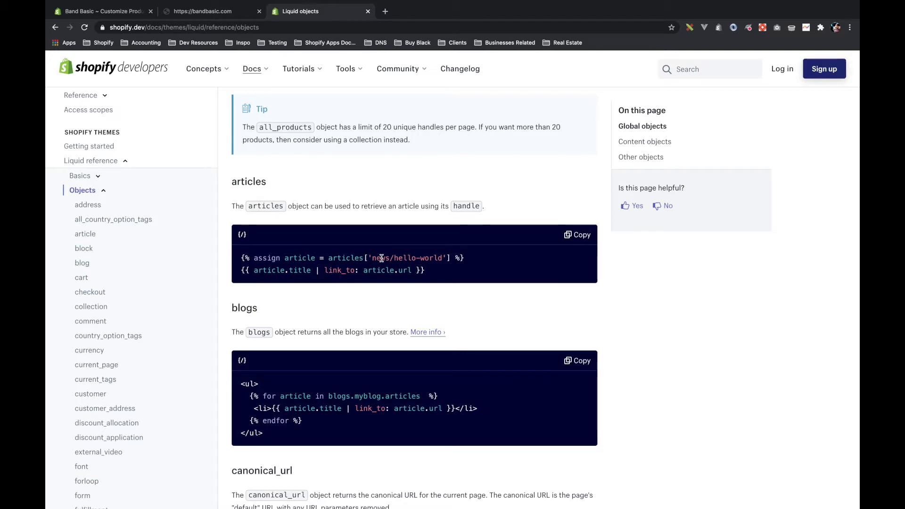
pyautogui.scroll(-10, 381, 258)
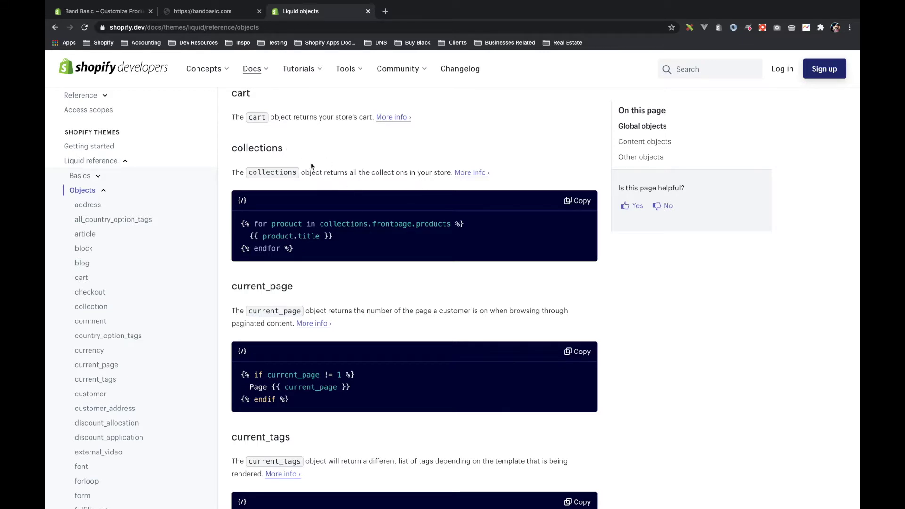
pyautogui.doubleClick(379, 226)
pyautogui.scroll(-2, 364, 242)
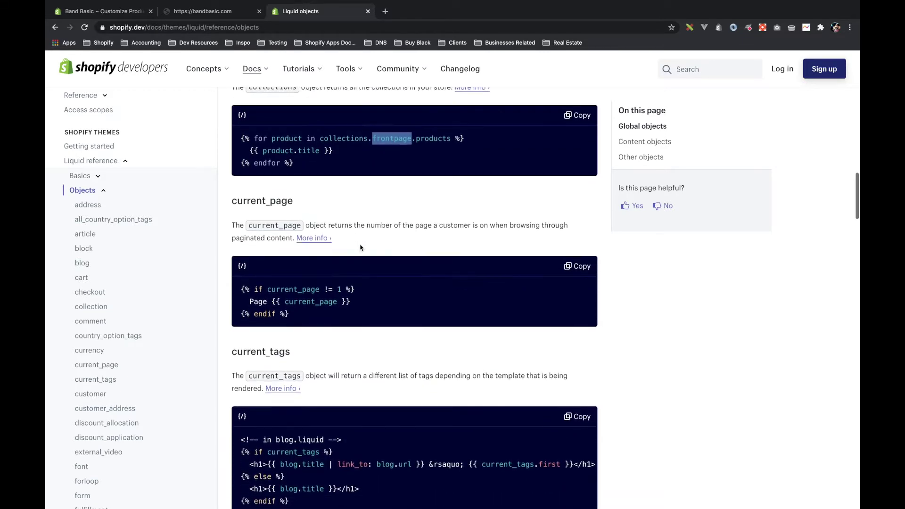
pyautogui.scroll(-7, 361, 247)
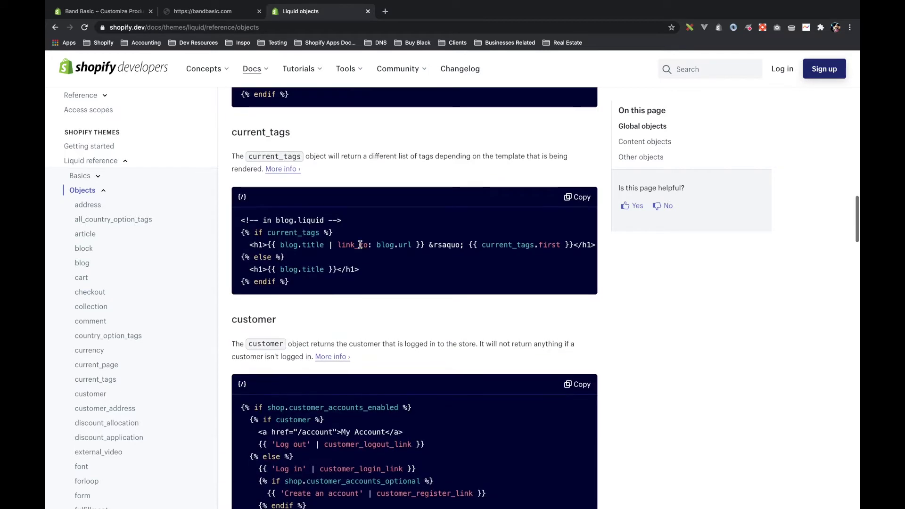
pyautogui.scroll(-4, 360, 245)
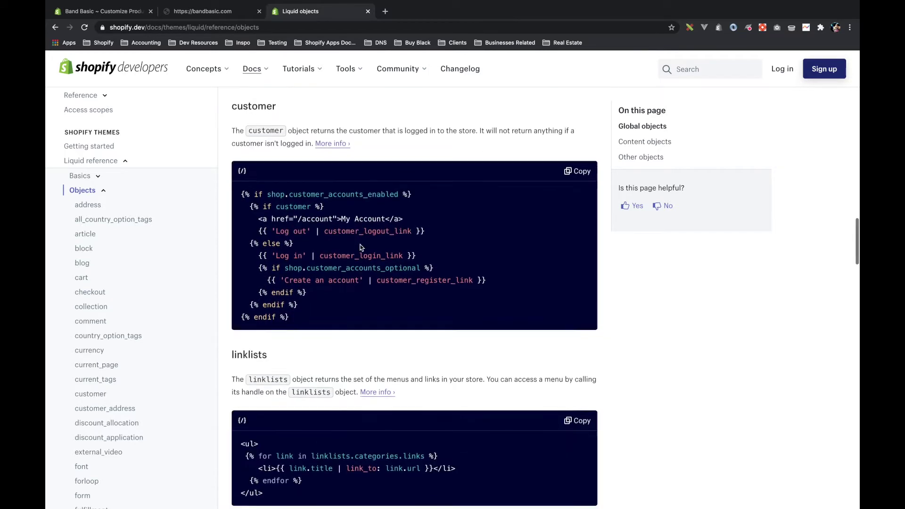
pyautogui.scroll(-1, 360, 246)
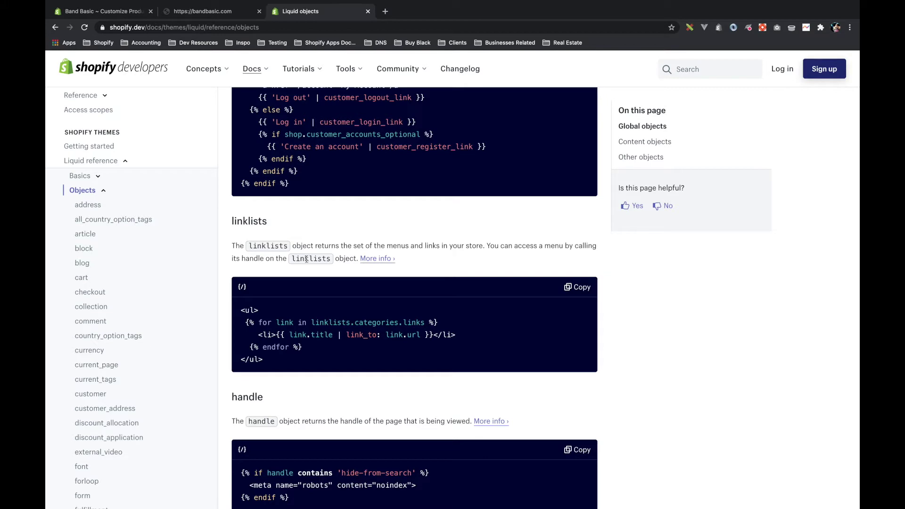
# Scroll back up past customer and current_page to the collections.frontpage.products example
pyautogui.scroll(10, 306, 259)
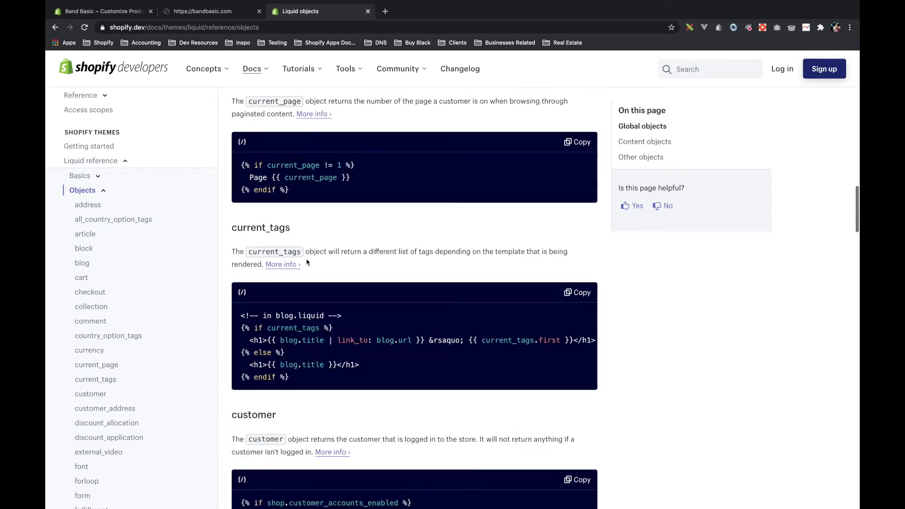
pyautogui.scroll(6, 307, 262)
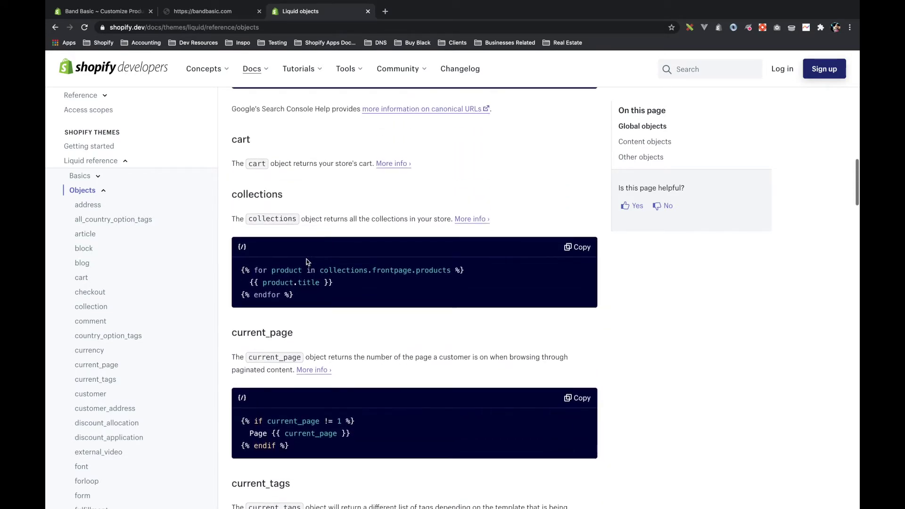
pyautogui.scroll(2, 307, 262)
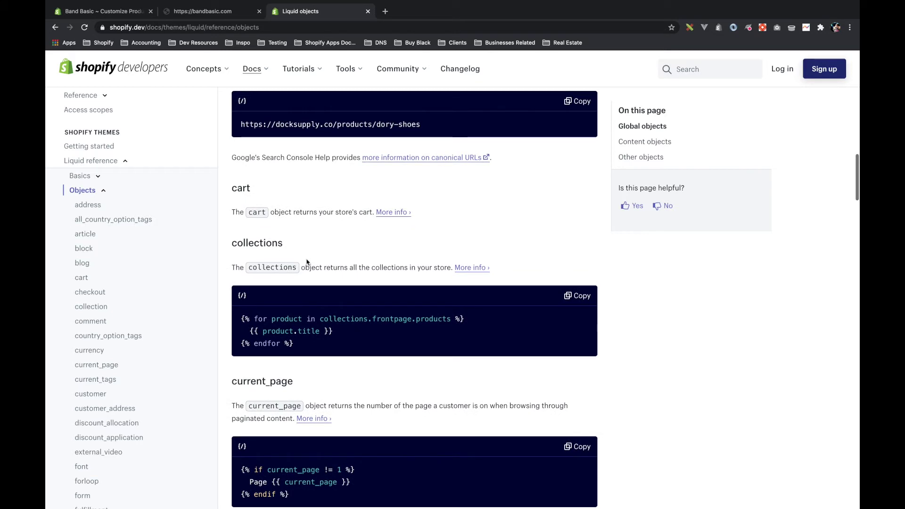
# Open the collection object reference and scroll to collection.all_products_count and its 24-products example
pyautogui.click(91, 306)
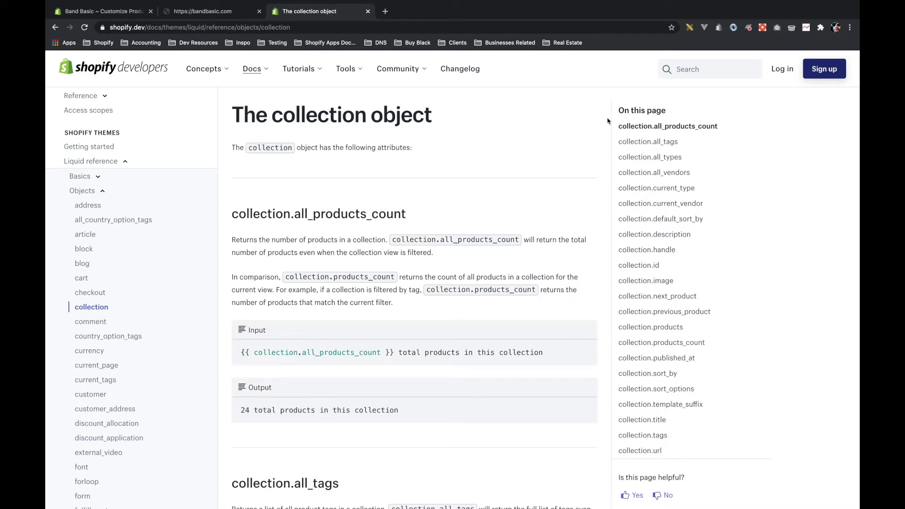
pyautogui.scroll(-1, 668, 222)
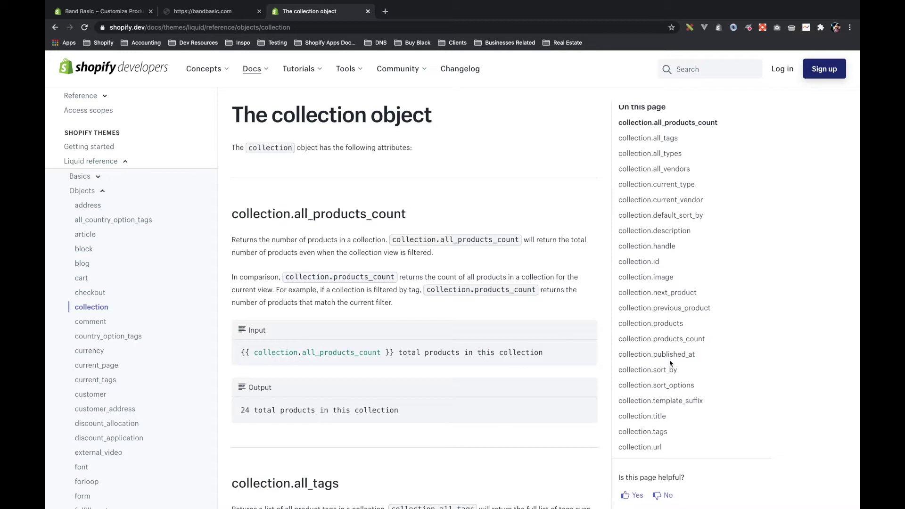
pyautogui.scroll(-1, 92, 345)
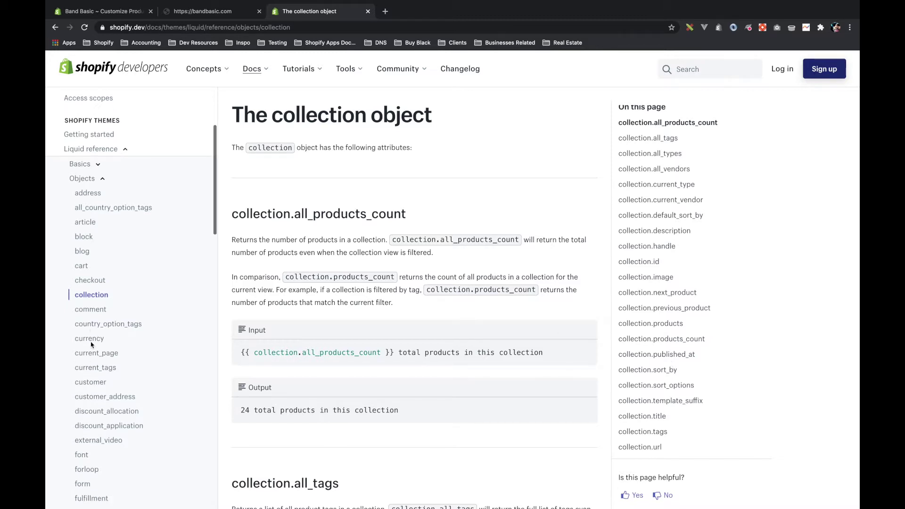
pyautogui.scroll(-2, 92, 345)
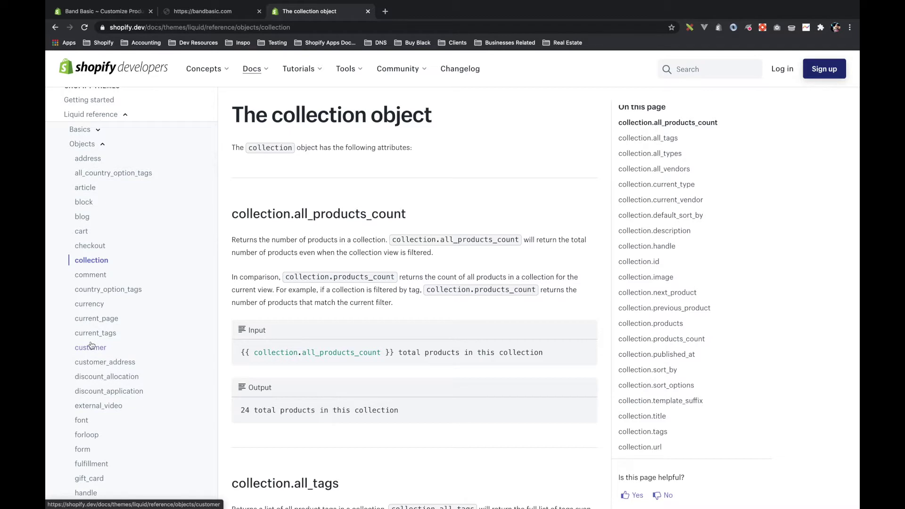
pyautogui.scroll(-5, 92, 345)
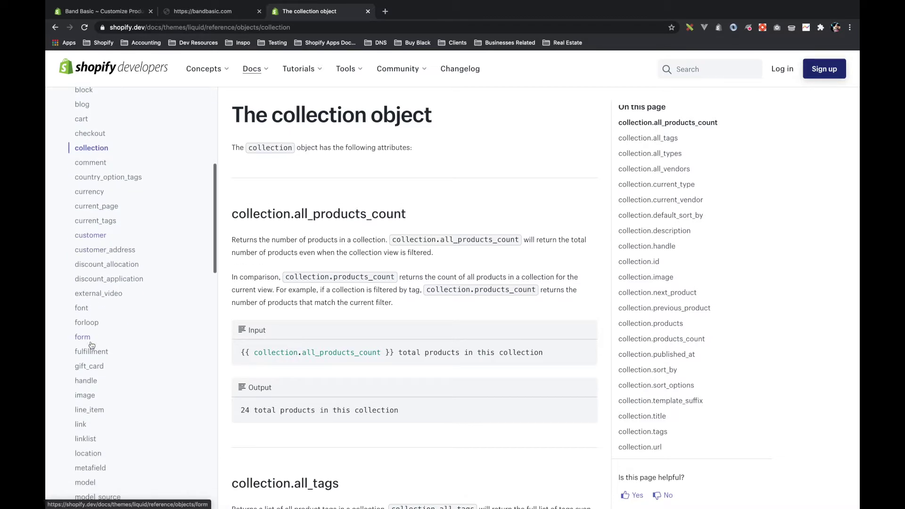
pyautogui.scroll(-2, 92, 346)
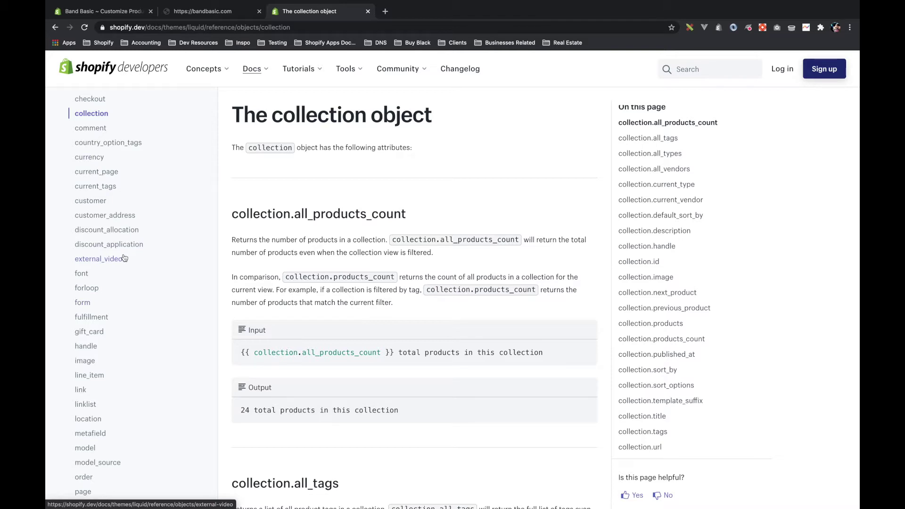
pyautogui.scroll(-2, 123, 257)
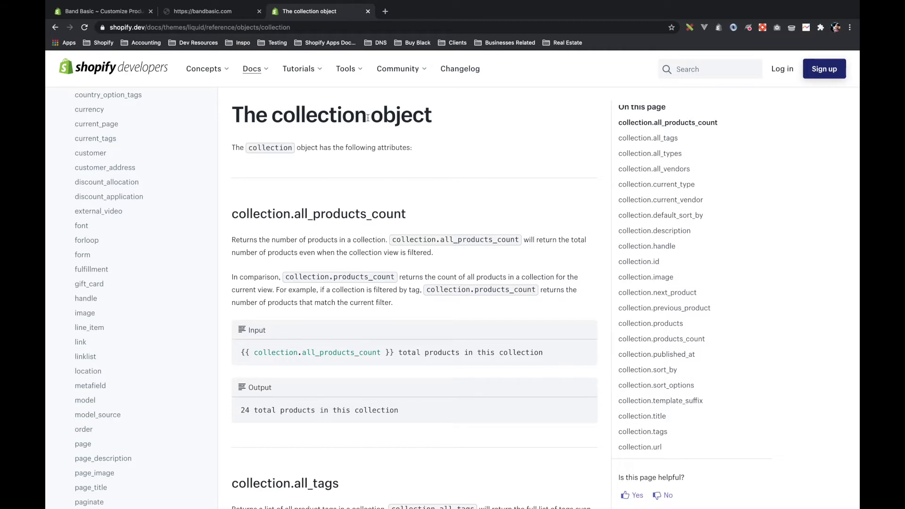
# Select 'collection' in the page title, then open the part object reference from the sidebar
pyautogui.moveTo(368, 118); pyautogui.dragTo(283, 118)
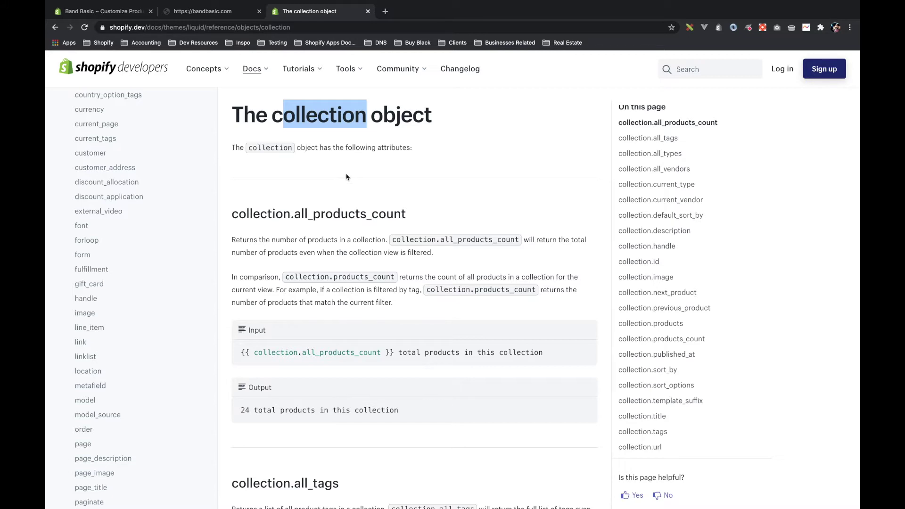
pyautogui.scroll(-5, 139, 317)
pyautogui.scroll(-1, 139, 317)
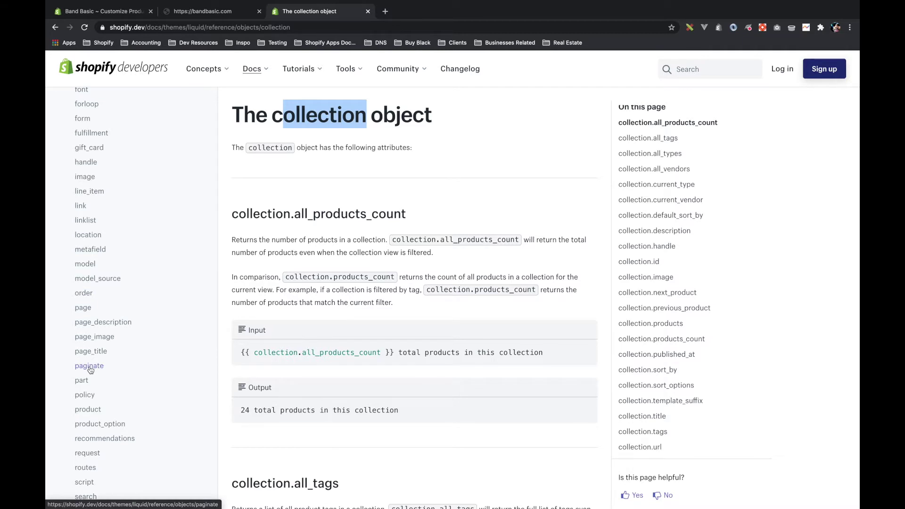
pyautogui.scroll(-3, 91, 370)
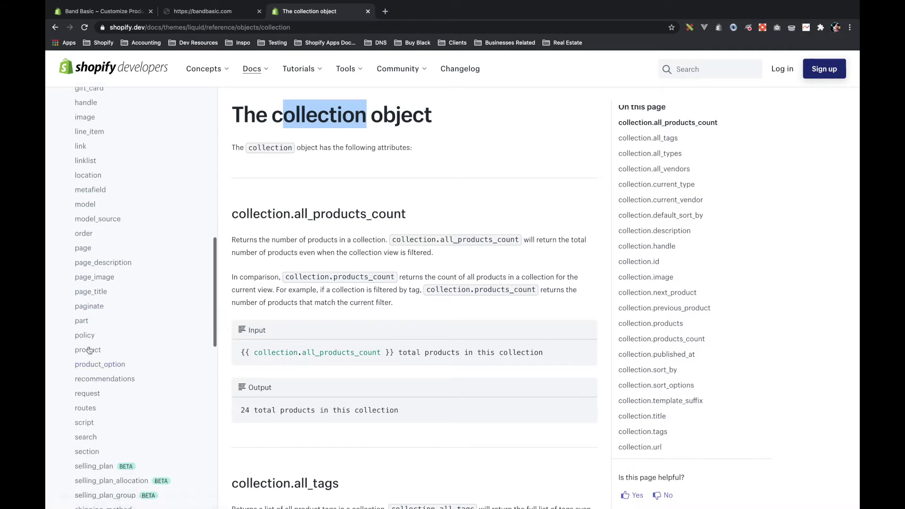
pyautogui.click(82, 322)
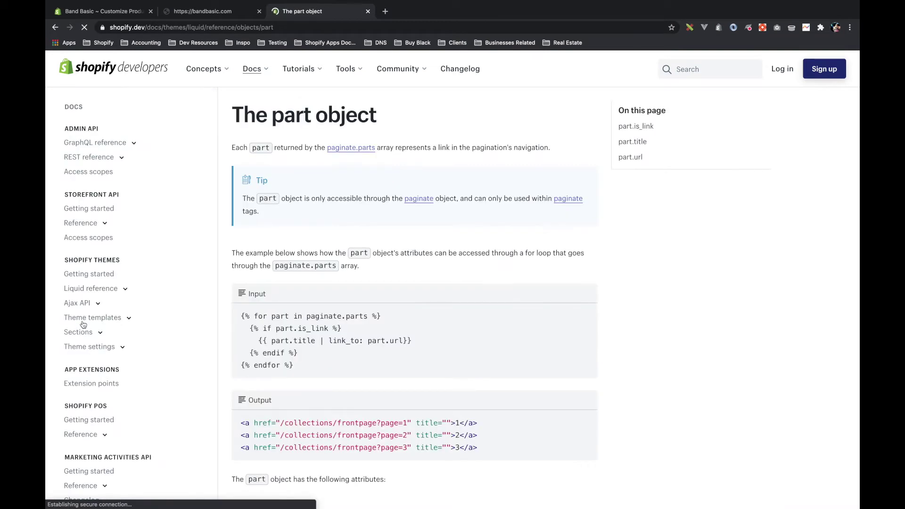
# Scroll the docs sidebar and open the search object reference page
pyautogui.scroll(-2, 283, 292)
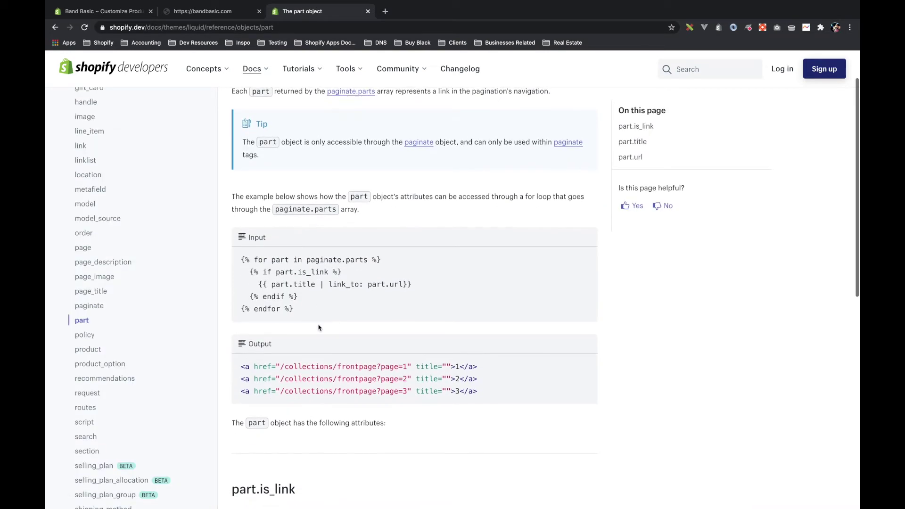
pyautogui.scroll(-4, 173, 365)
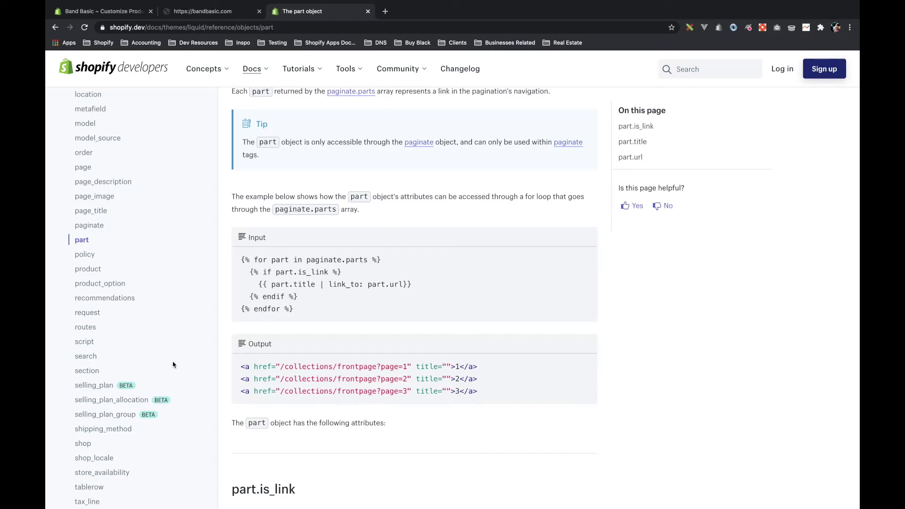
pyautogui.scroll(-4, 173, 365)
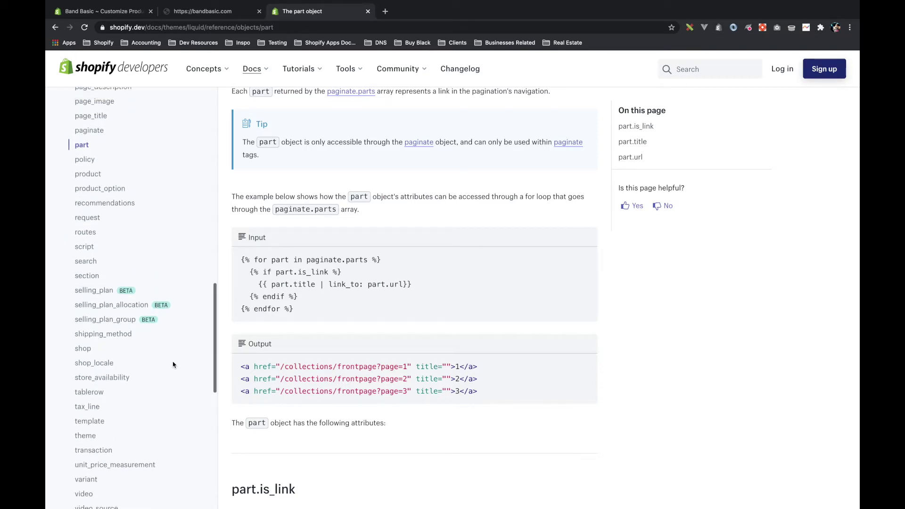
pyautogui.click(86, 261)
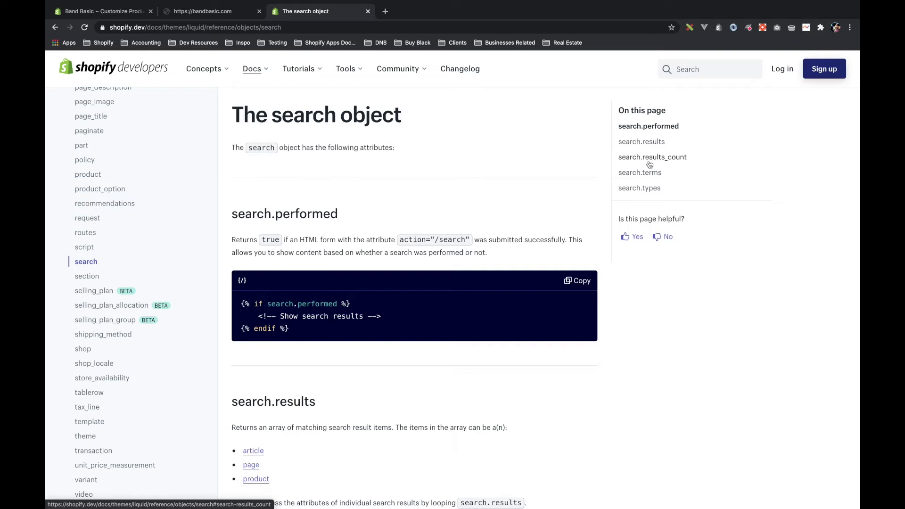
# Go to the Liquid objects overview page via Objects under Liquid reference
pyautogui.scroll(15, 205, 194)
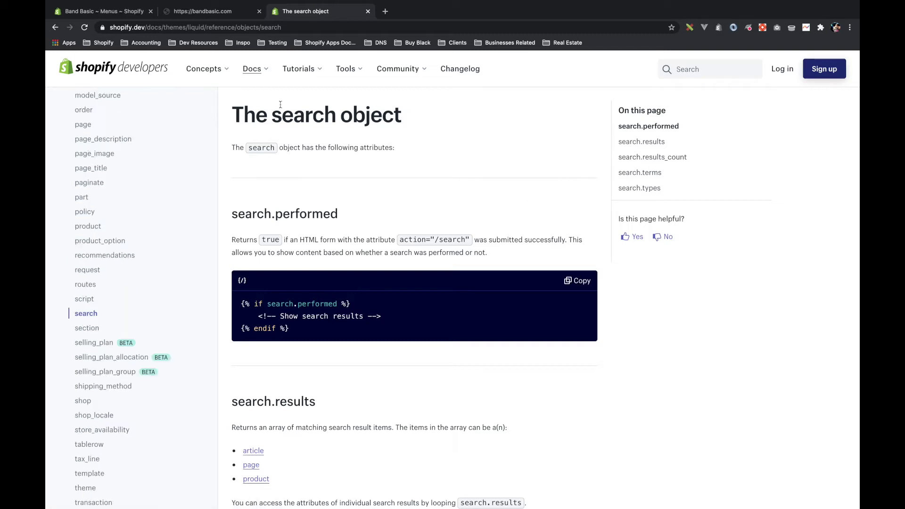
pyautogui.scroll(-5, 202, 195)
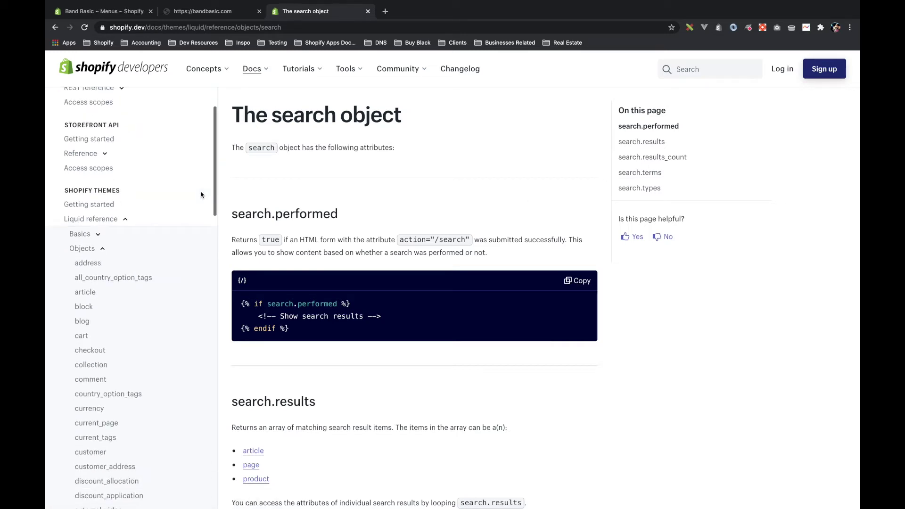
pyautogui.click(96, 213)
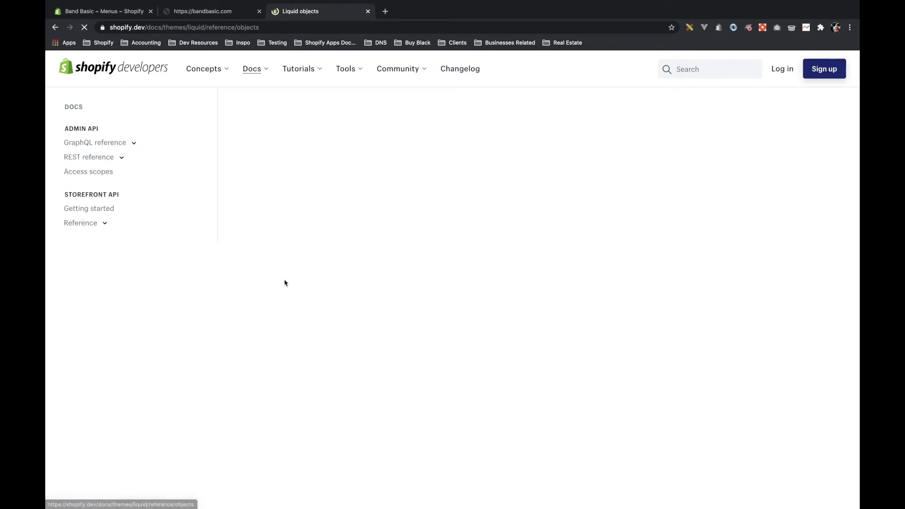
# Scroll the Liquid objects overview down to the linklists entry and its menu-loop example
pyautogui.scroll(-4, 350, 332)
pyautogui.scroll(-15, 349, 332)
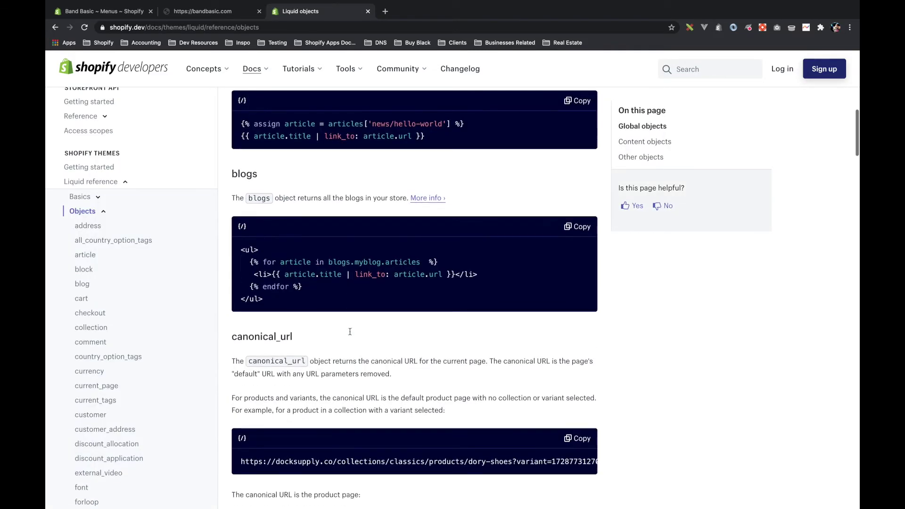
pyautogui.scroll(-10, 350, 334)
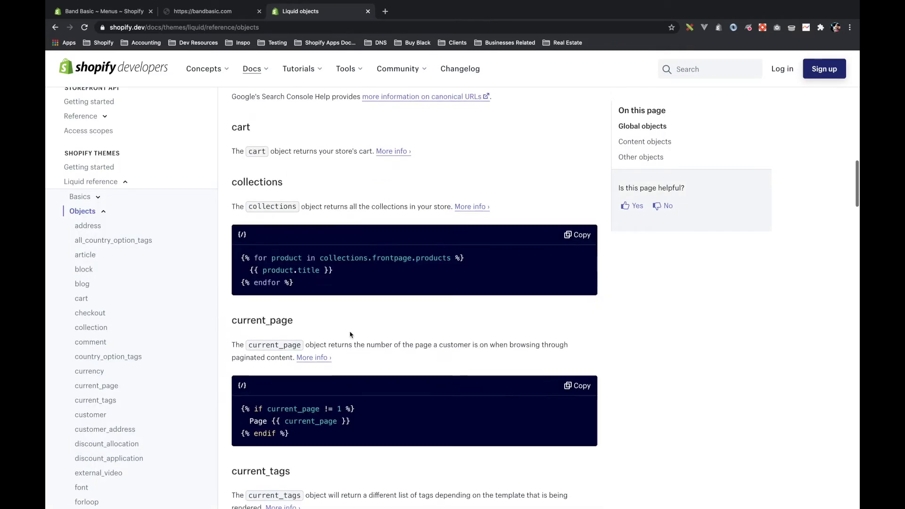
pyautogui.scroll(-10, 350, 334)
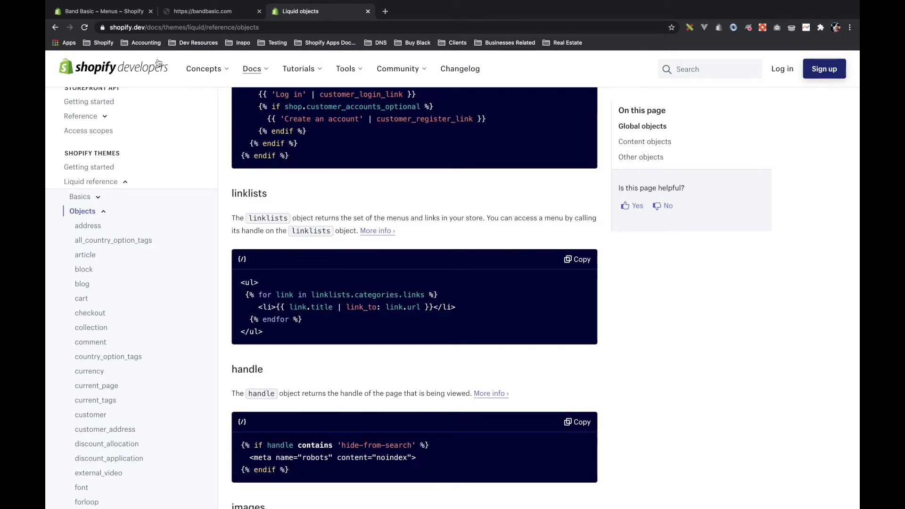
# Switch to the Band Basic Menus admin tab and start a new menu with Add menu
pyautogui.click(120, 12)
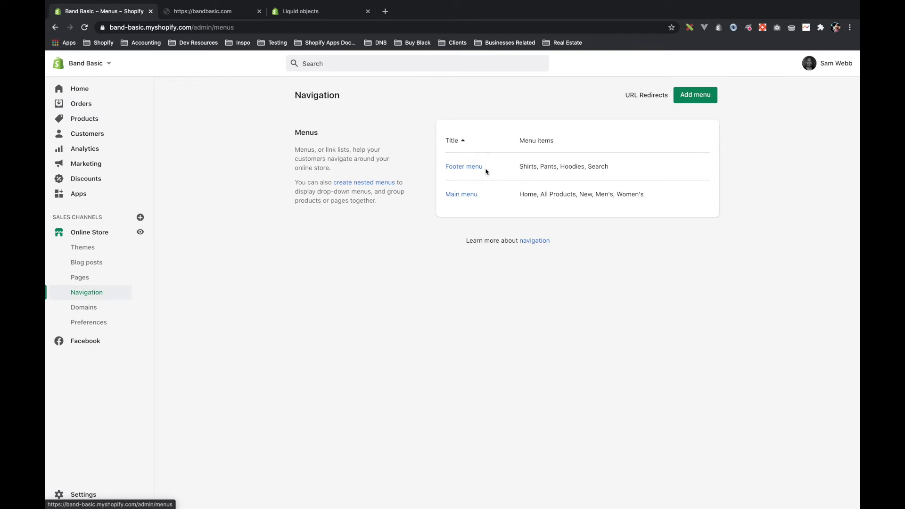
pyautogui.click(700, 97)
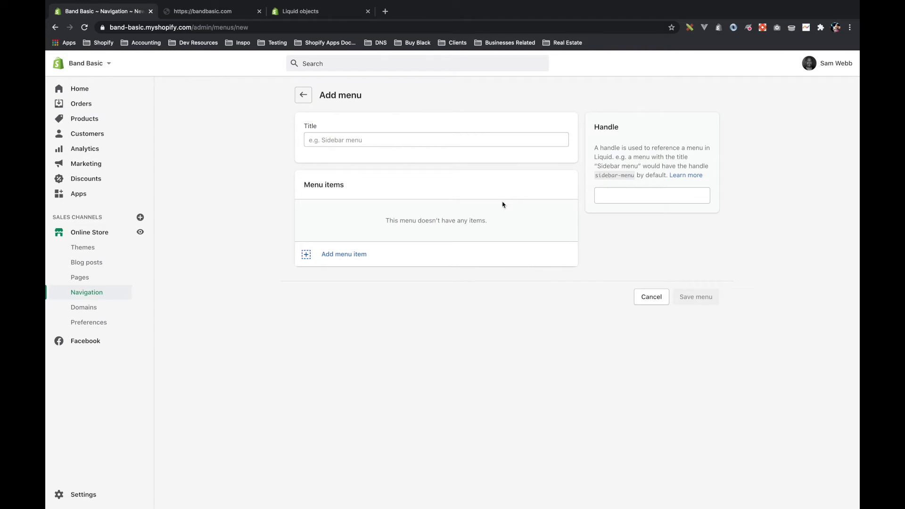
# Open and dismiss the Add menu item dialog, focus the Title field, then return to Navigation
pyautogui.click(347, 257)
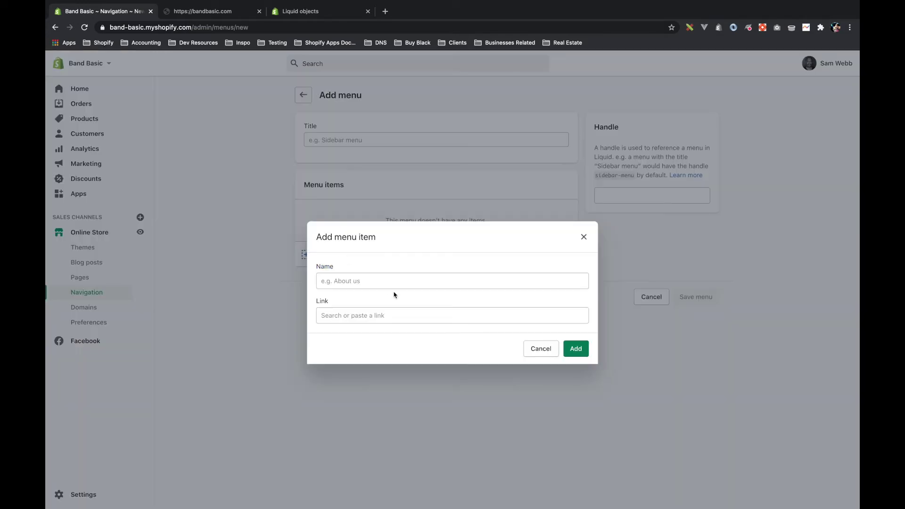
pyautogui.click(584, 236)
pyautogui.click(483, 140)
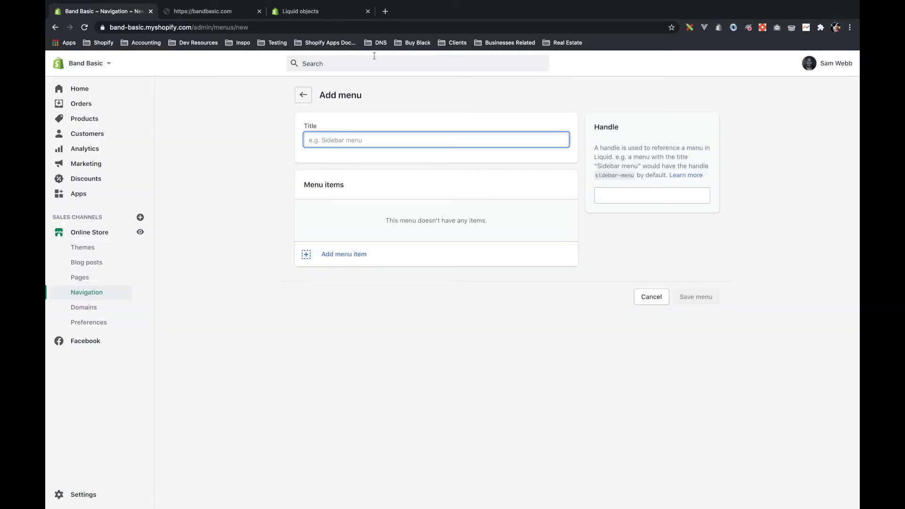
pyautogui.click(81, 295)
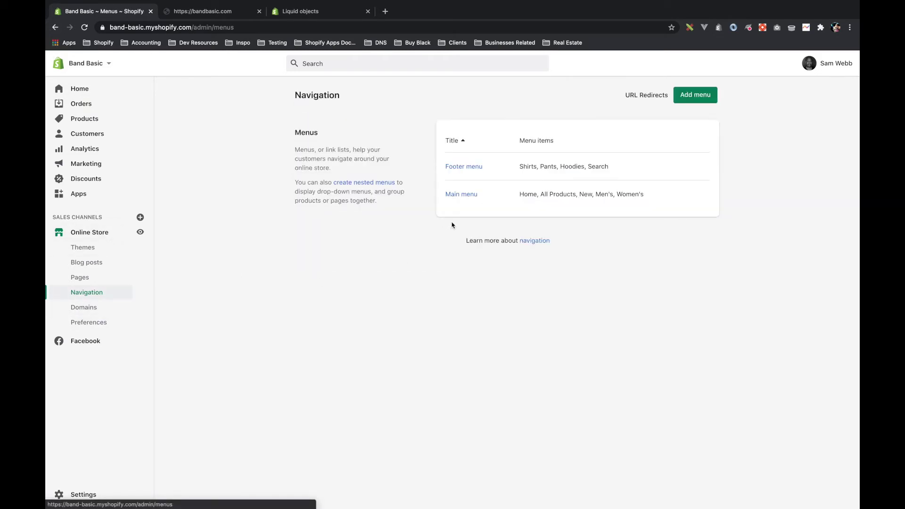
# Open Main menu, select its handle main-menu, and view the Home item linked to the Home page
pyautogui.click(465, 197)
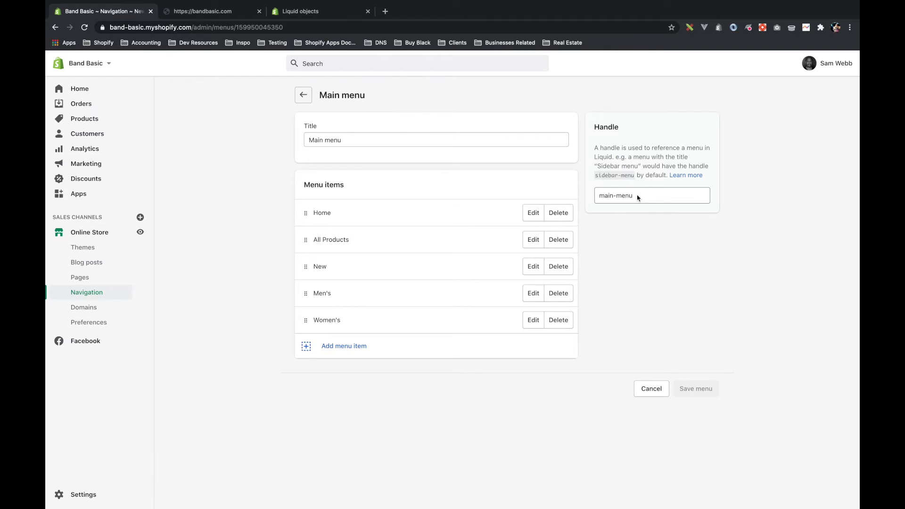
pyautogui.moveTo(638, 198); pyautogui.dragTo(596, 198)
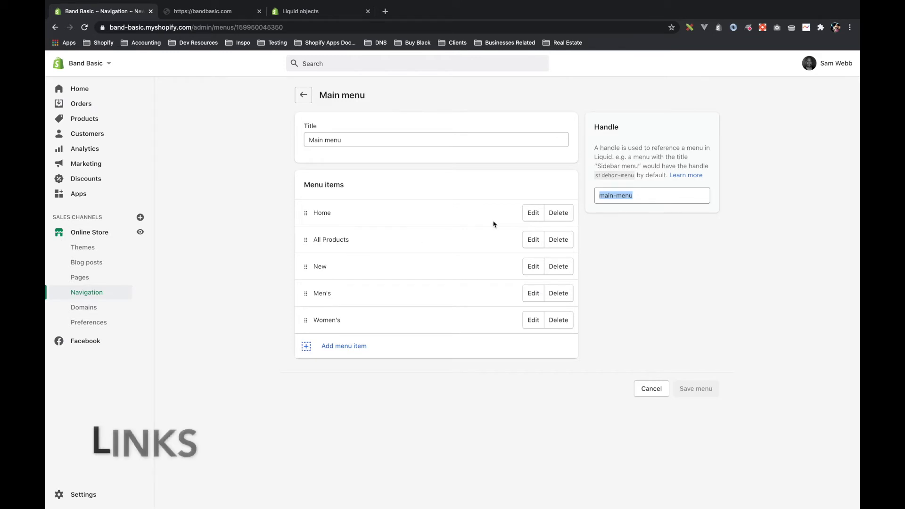
pyautogui.click(535, 218)
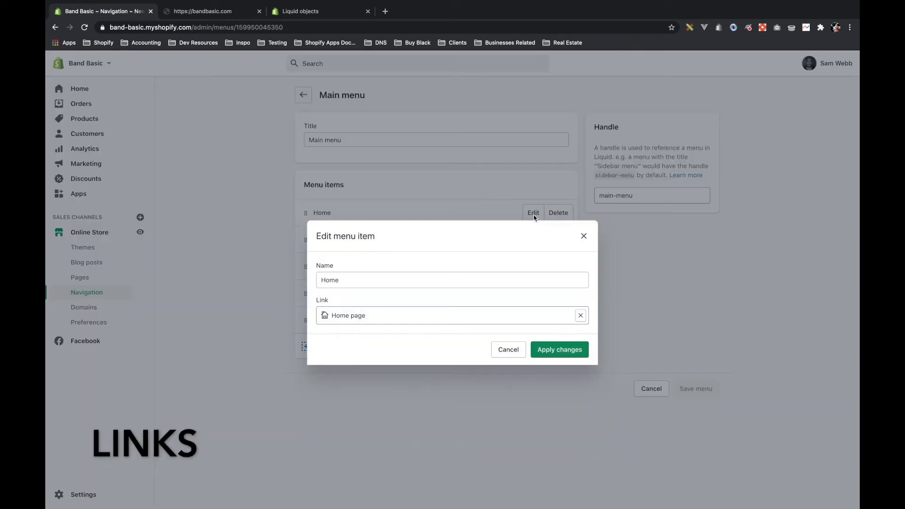
pyautogui.click(342, 280)
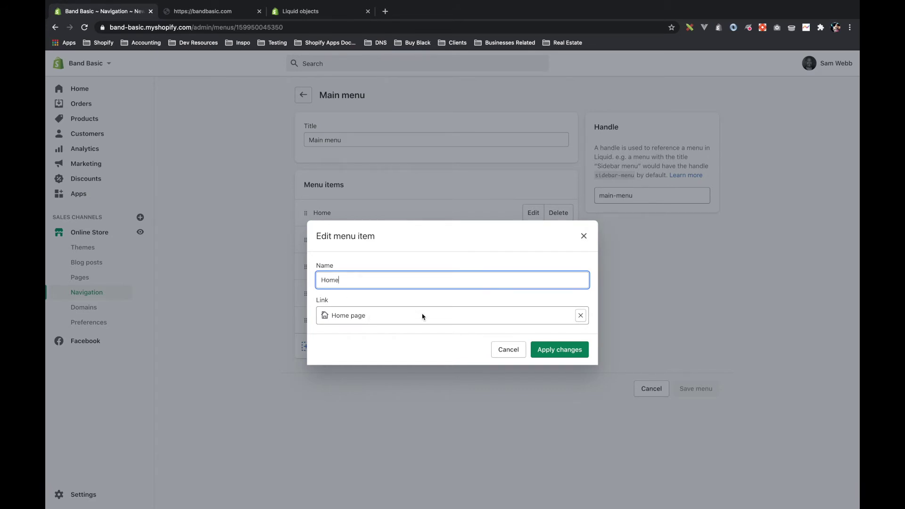
pyautogui.press('Escape')
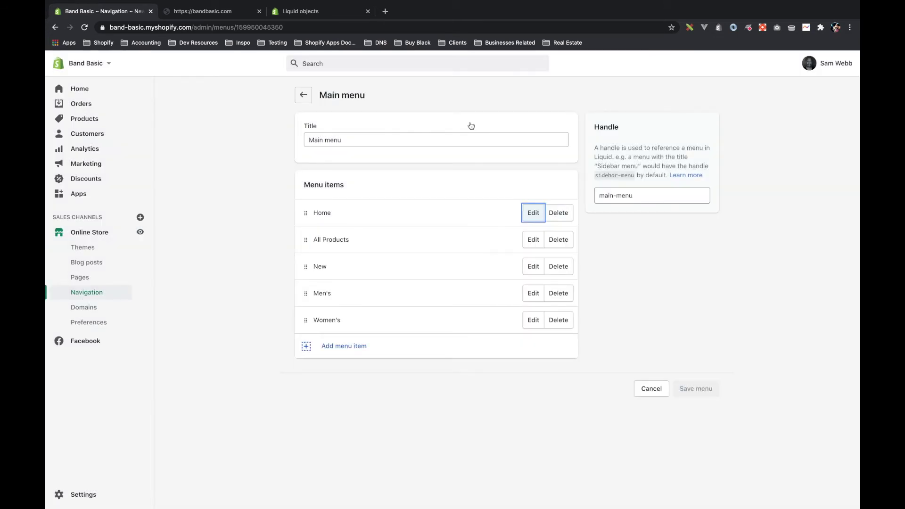
pyautogui.hotkey('ctrl', 'Left')
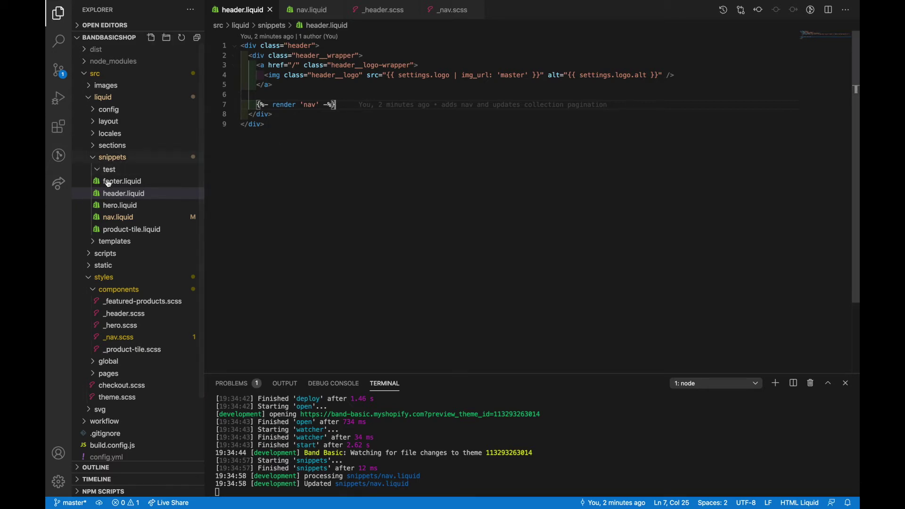
# Look at sections/header.liquid, then close it to return to snippets/header.liquid and its nav render
pyautogui.click(95, 161)
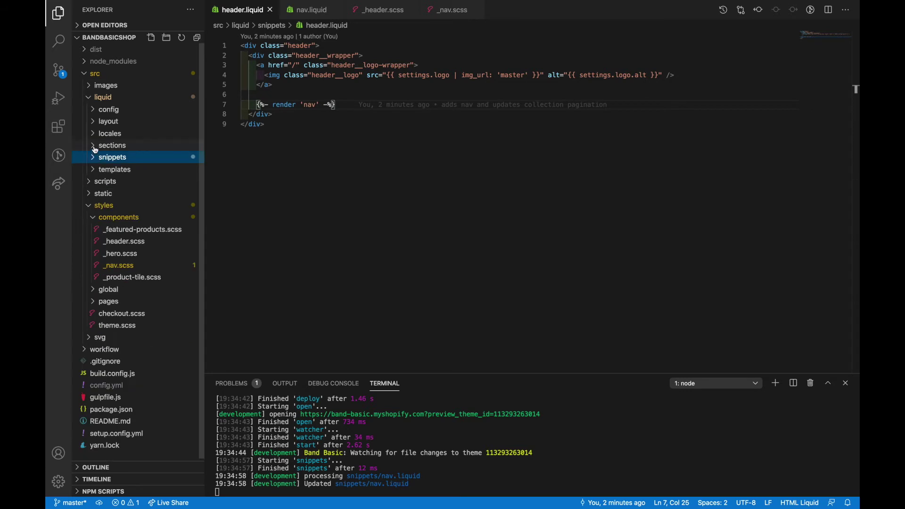
pyautogui.click(96, 150)
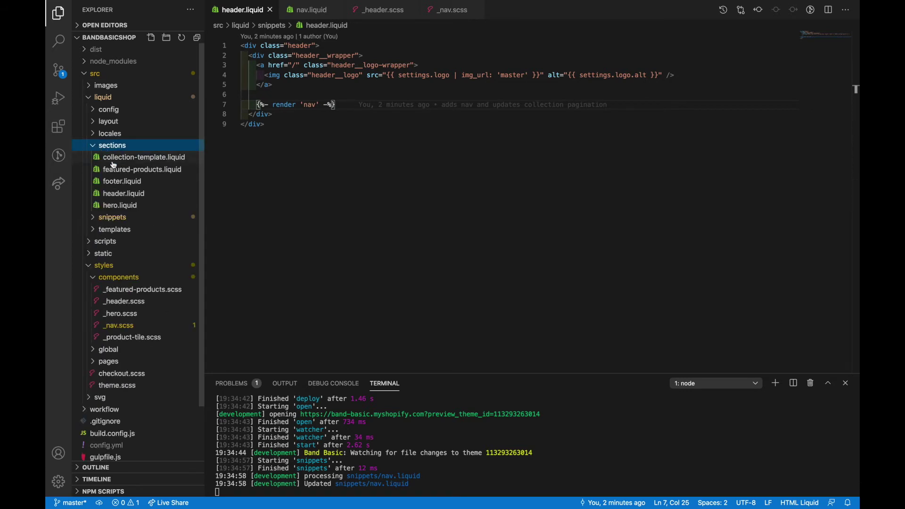
pyautogui.click(122, 194)
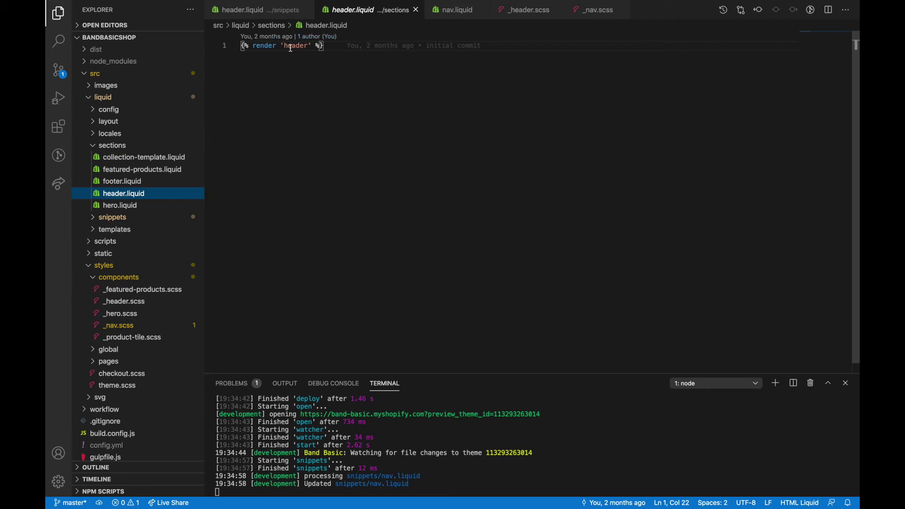
pyautogui.click(416, 10)
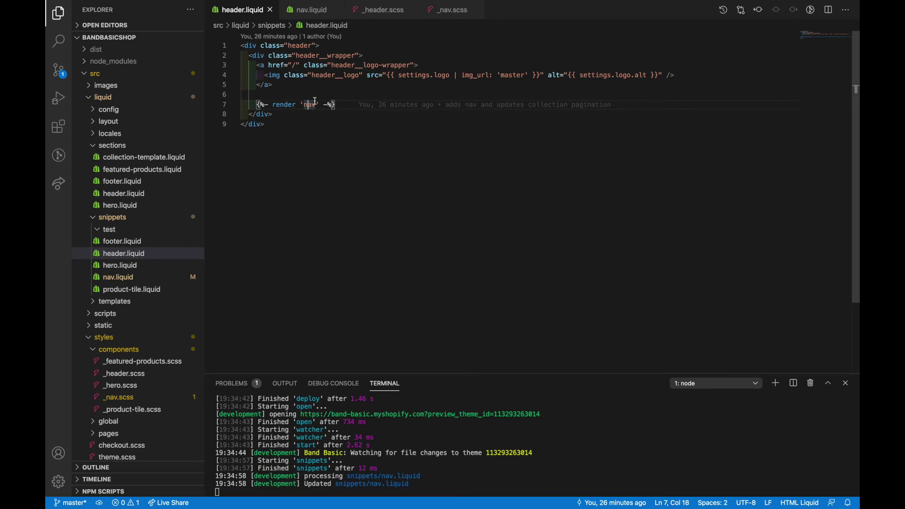
pyautogui.press('super+Tab')
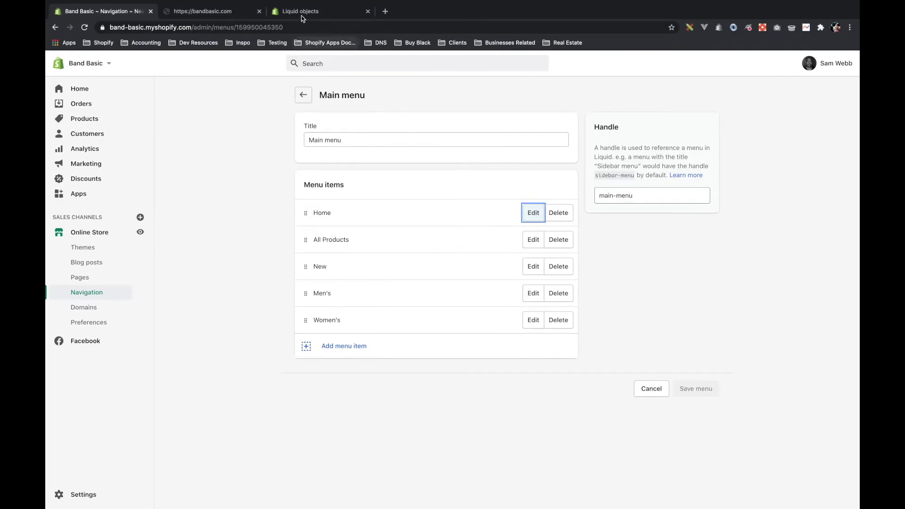
# Compare the storefront header's Link 1–4 placeholders with nav.liquid in the editor
pyautogui.click(226, 10)
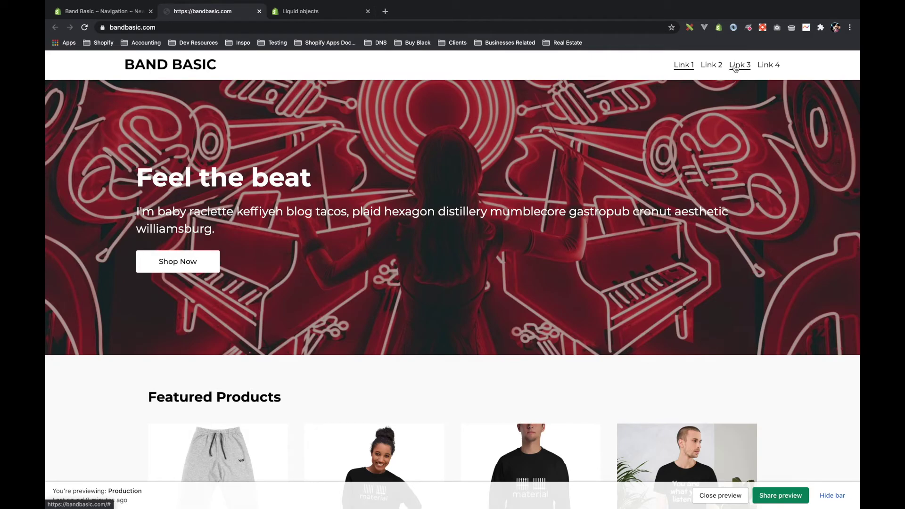
pyautogui.press('super+Tab')
pyautogui.click(269, 14)
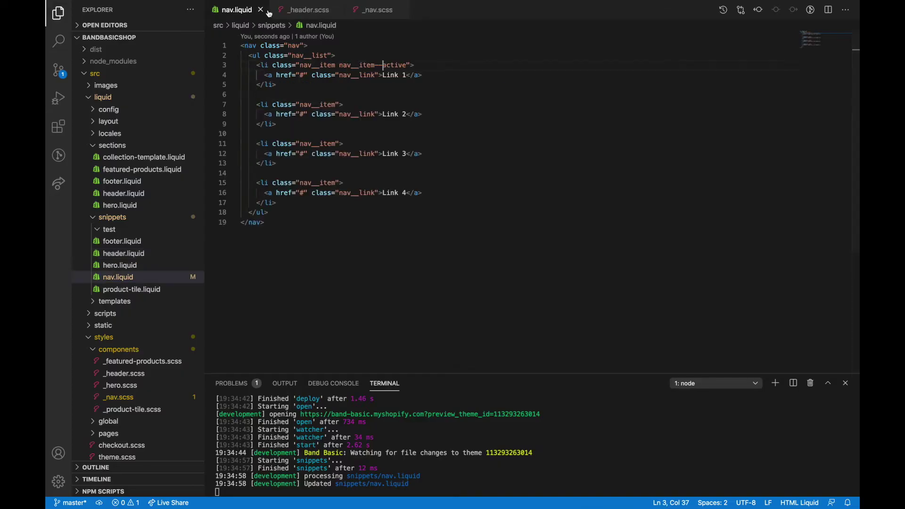
# Close _header.scss and _nav.scss and select nav.liquid's four hardcoded list items
pyautogui.click(337, 10)
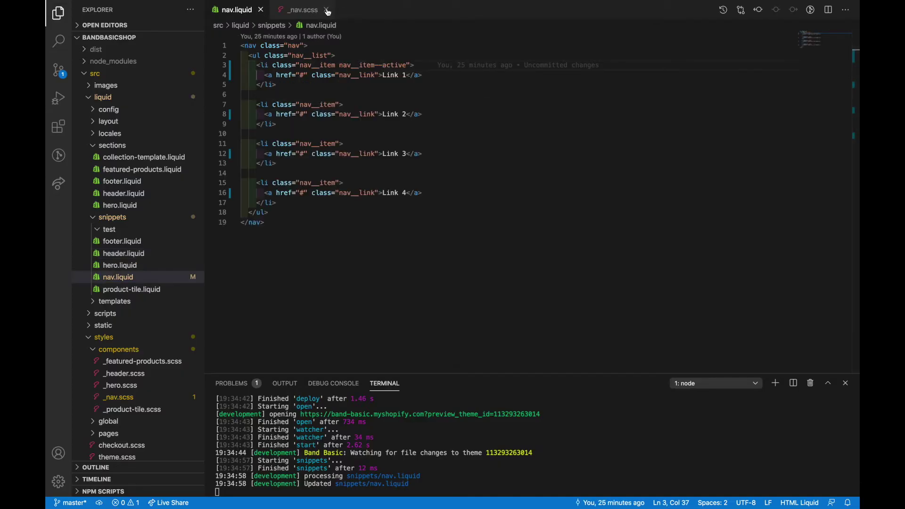
pyautogui.click(327, 9)
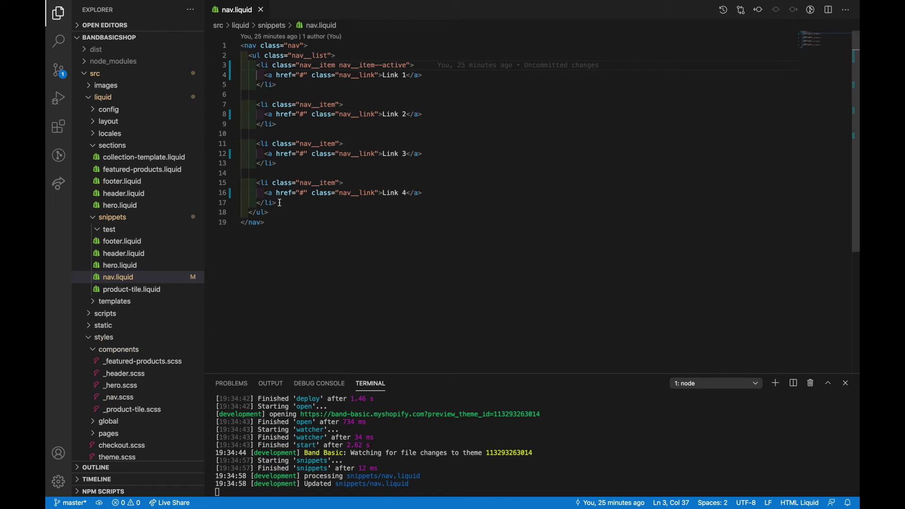
pyautogui.moveTo(280, 203); pyautogui.dragTo(261, 68)
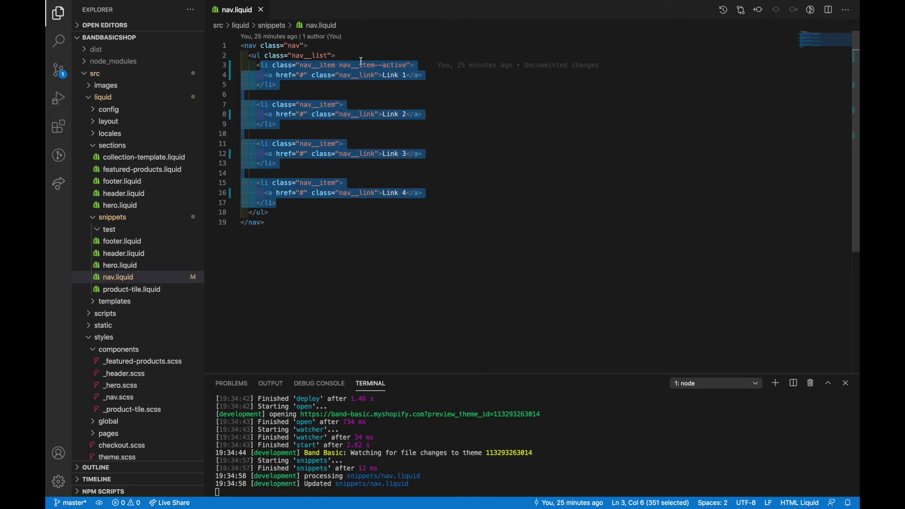
# Add a {% linklists['main-menu' %} tag on a new line above the first list item
pyautogui.click(257, 65)
pyautogui.press('Return')
pyautogui.press('Up')
pyautogui.write('{')
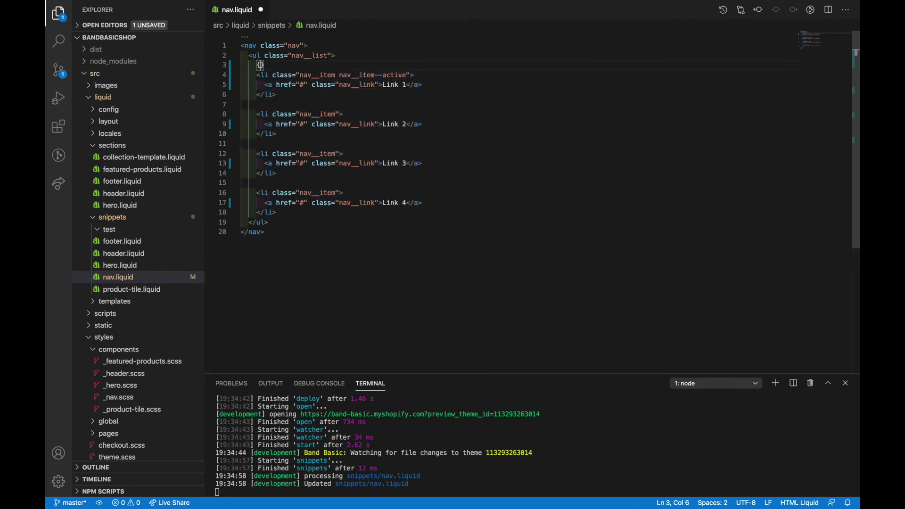
pyautogui.write('% ')
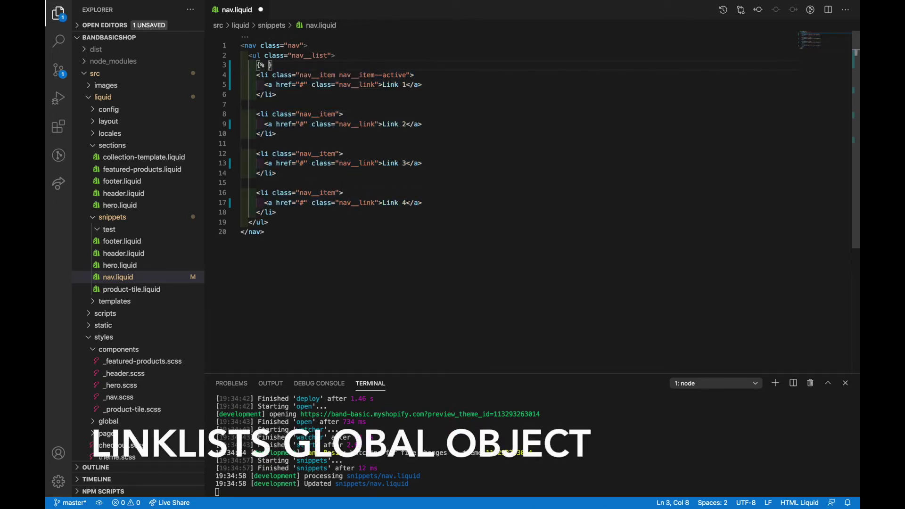
pyautogui.write('linklists ')
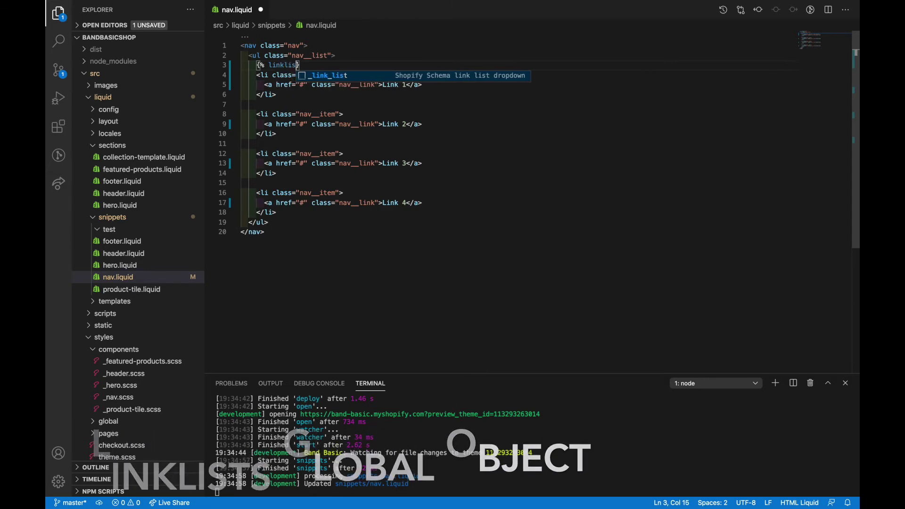
pyautogui.write('%')
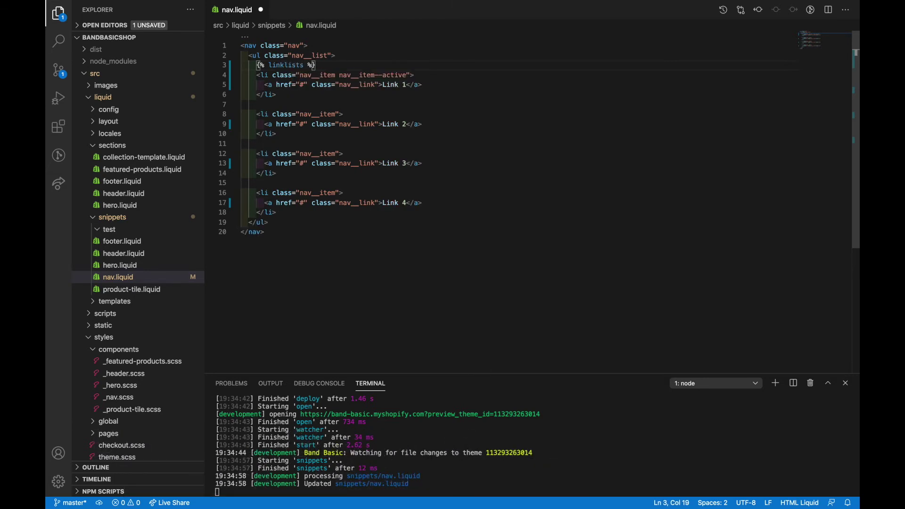
pyautogui.press('Left')
pyautogui.press('Left')
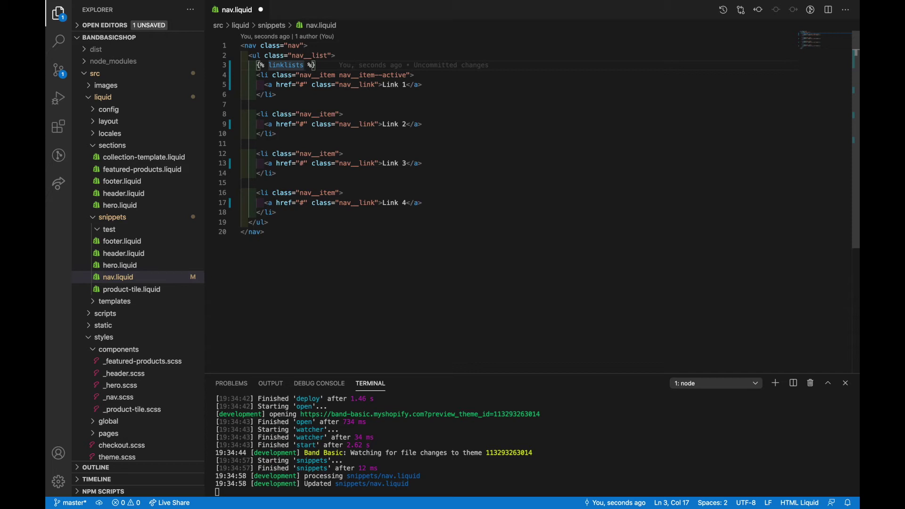
pyautogui.write('[')
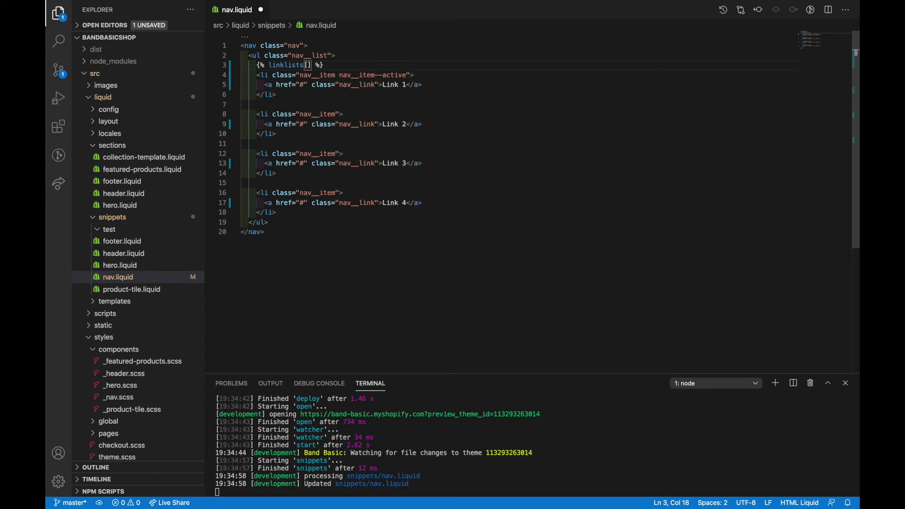
pyautogui.write("'main-menu")
# Pad the linklists['main-menu'] line with blank lines and place the cursor after ['main-menu']
pyautogui.press('Home')
pyautogui.press('Return')
pyautogui.press('Return')
pyautogui.press('End')
pyautogui.press('Return')
pyautogui.press('Return')
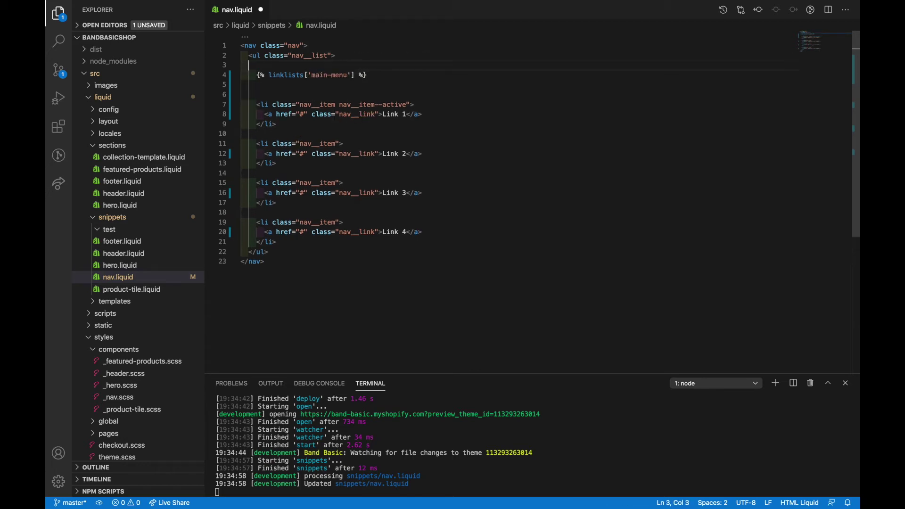
pyautogui.click(320, 89)
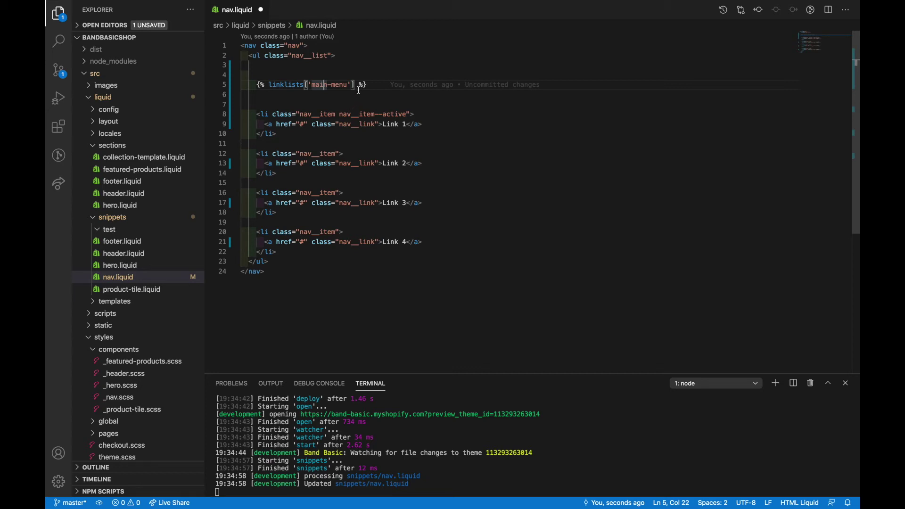
pyautogui.click(355, 86)
# Turn the tag into {% for link in linklists['main-menu'].links %} and add {% endfor %} below
pyautogui.write('.links')
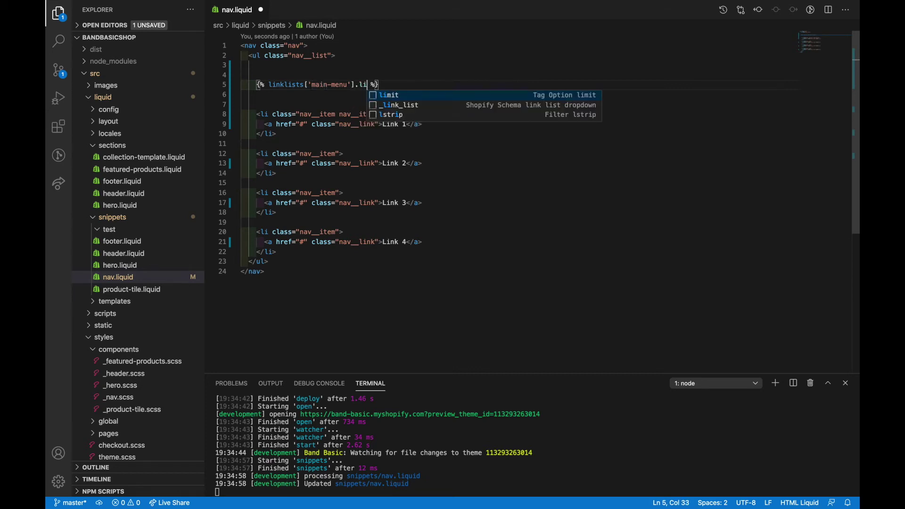
pyautogui.click(342, 96)
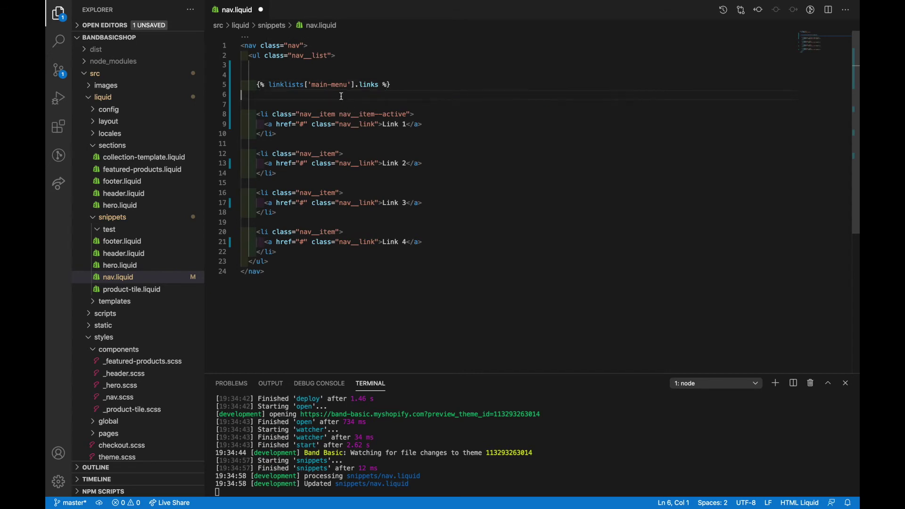
pyautogui.click(270, 87)
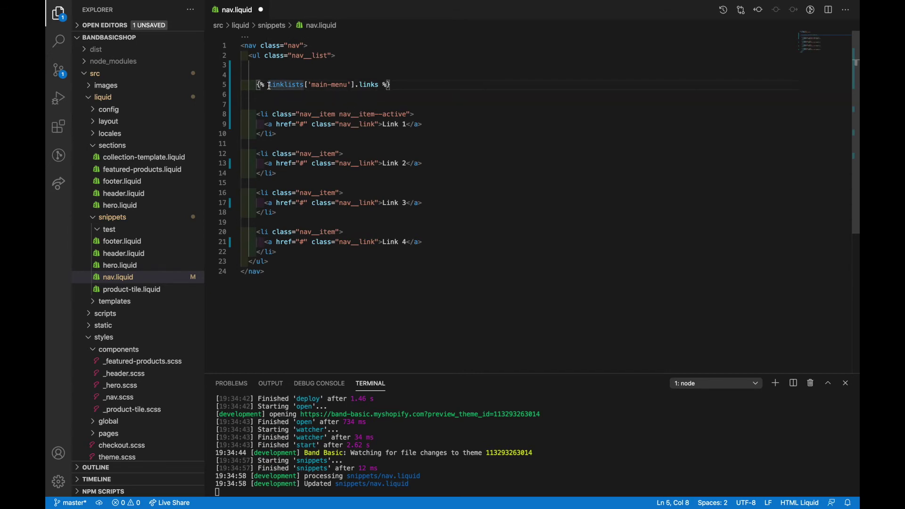
pyautogui.write('for link ')
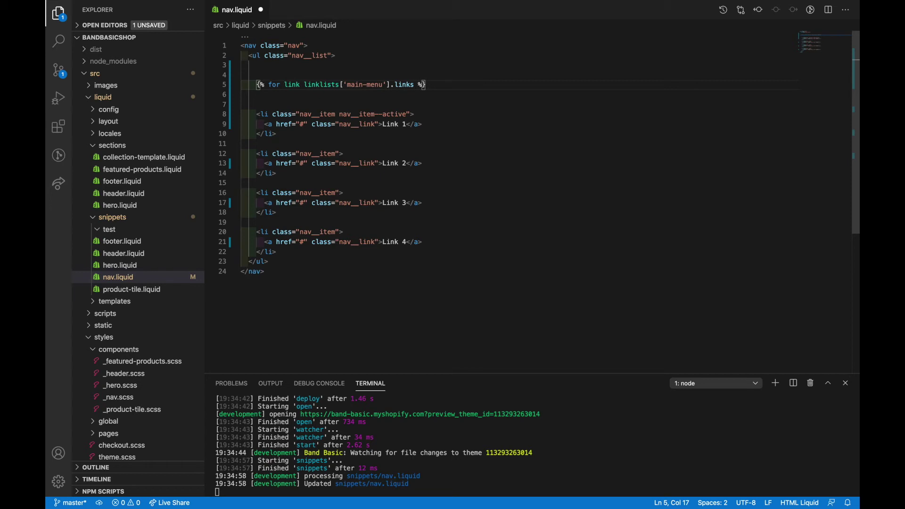
pyautogui.write('in')
pyautogui.click(457, 85)
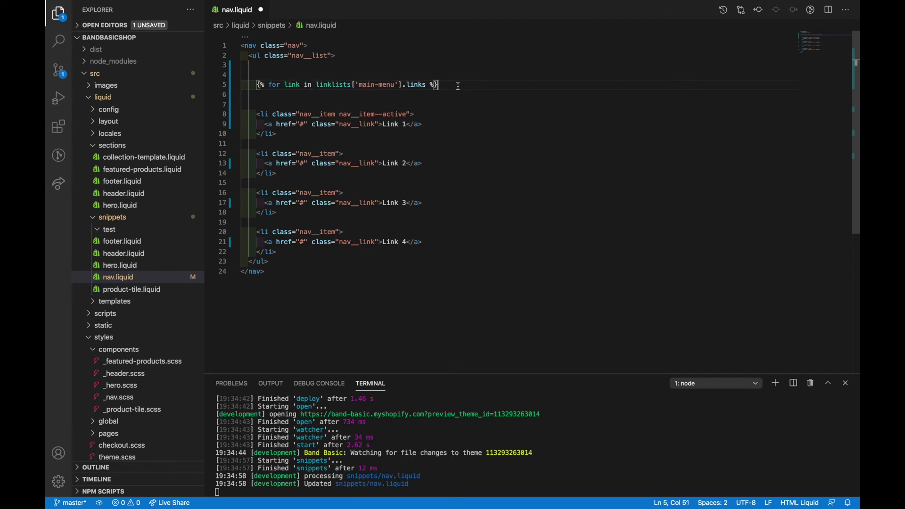
pyautogui.press('Return')
pyautogui.press('Return')
pyautogui.write('{% endfor %')
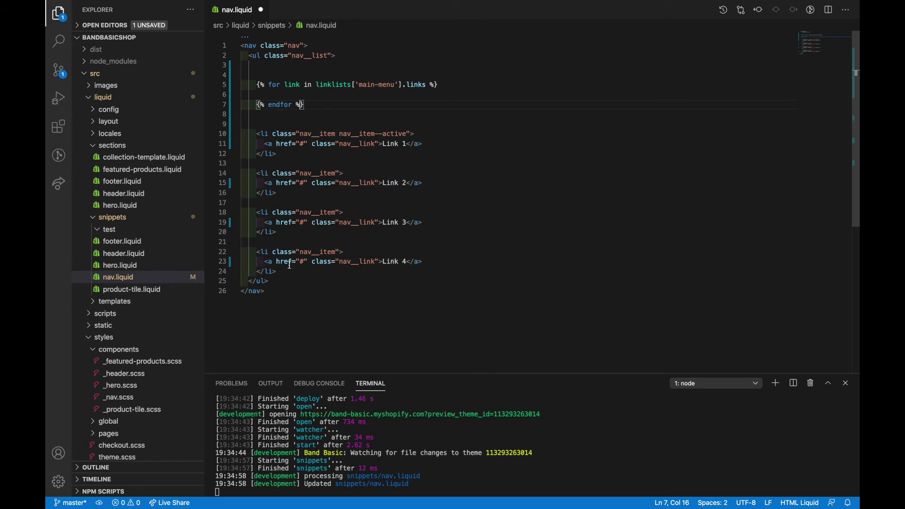
# Delete the Link 2–4 items and move the indented Link 1 item inside the loop
pyautogui.moveTo(288, 272); pyautogui.dragTo(255, 134)
pyautogui.press('super+c')
pyautogui.press('BackSpace')
pyautogui.press('BackSpace')
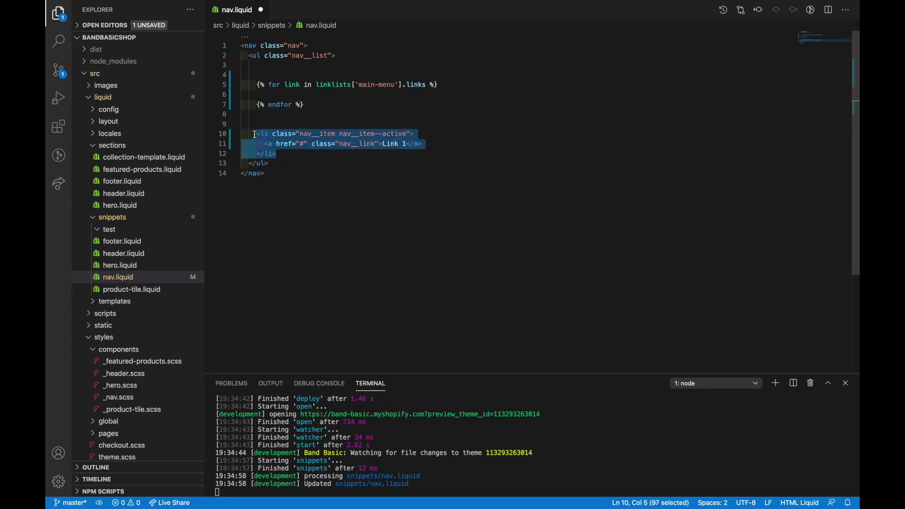
pyautogui.press('BackSpace')
pyautogui.press('BackSpace')
pyautogui.press('BackSpace')
pyautogui.press('BackSpace')
pyautogui.press('BackSpace')
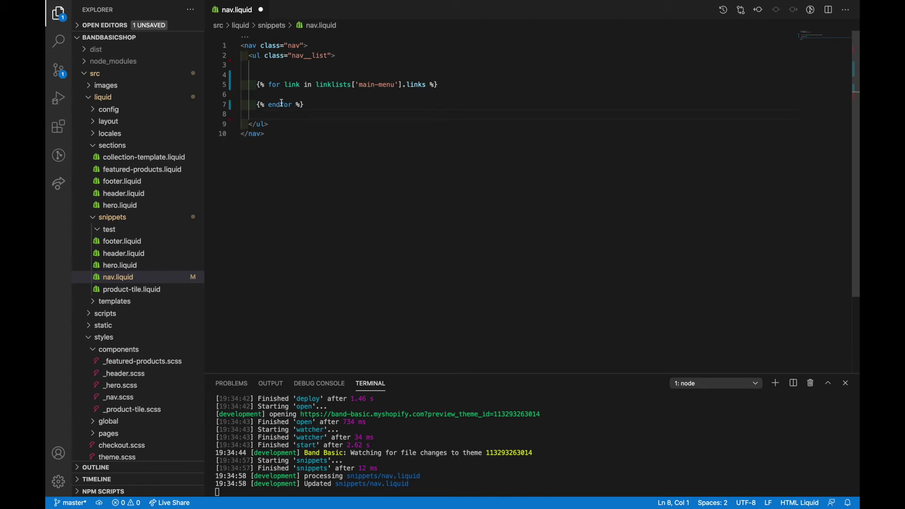
pyautogui.press('BackSpace')
pyautogui.press('Up')
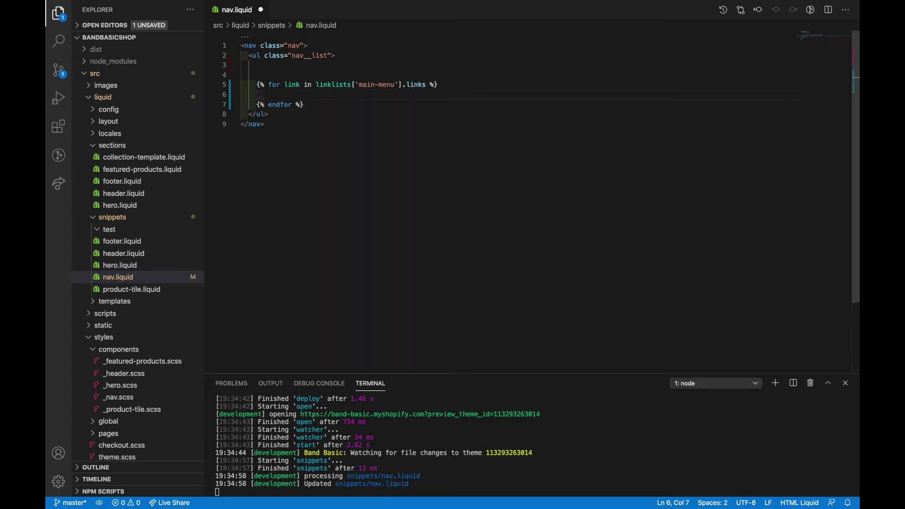
pyautogui.press('super+v')
pyautogui.moveTo(272, 114); pyautogui.dragTo(243, 101)
pyautogui.press('Tab')
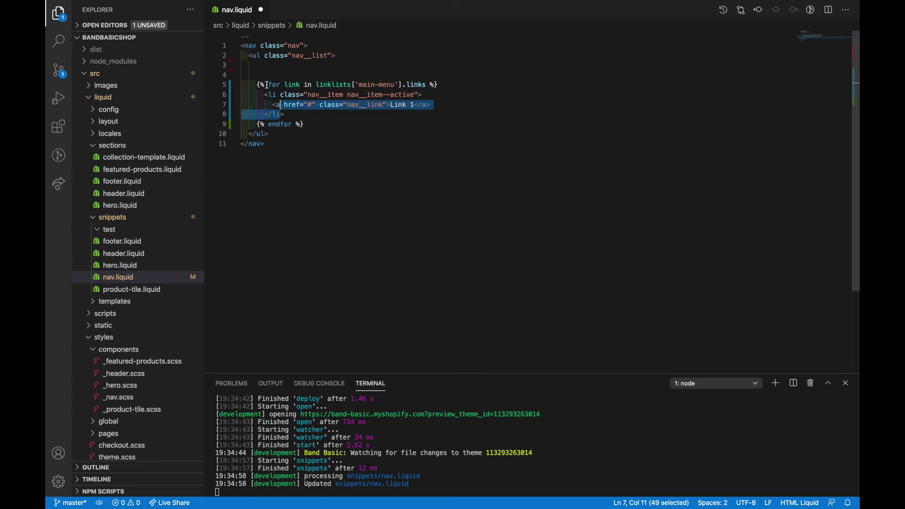
# Remove the empty lines above the loop and save nav.liquid
pyautogui.click(262, 74)
pyautogui.press('BackSpace')
pyautogui.press('BackSpace')
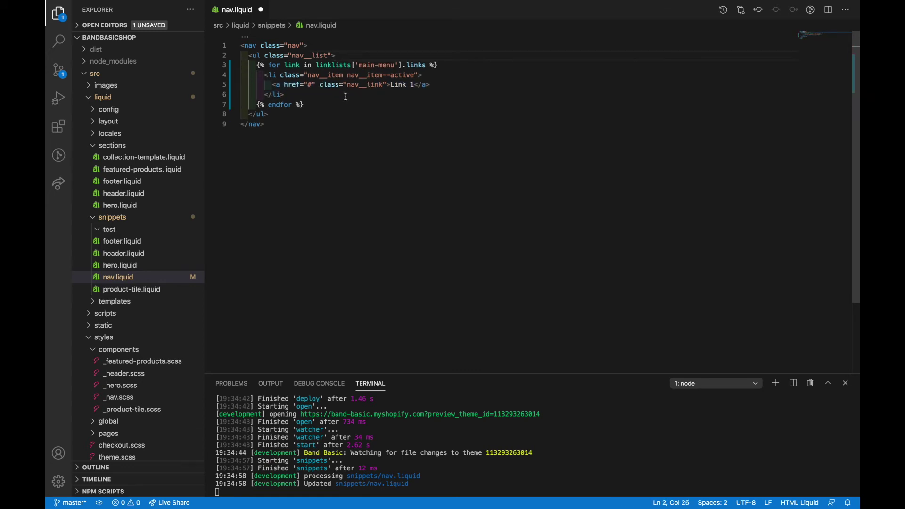
pyautogui.press('super+s')
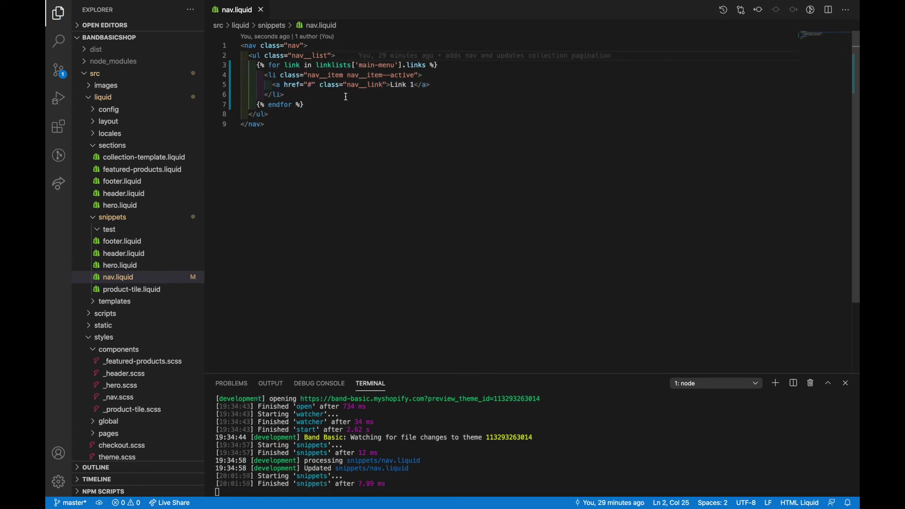
# Reload the storefront to see five Link 1 items, then bring up the Main menu admin page
pyautogui.hotkey('ctrl', 'Right')
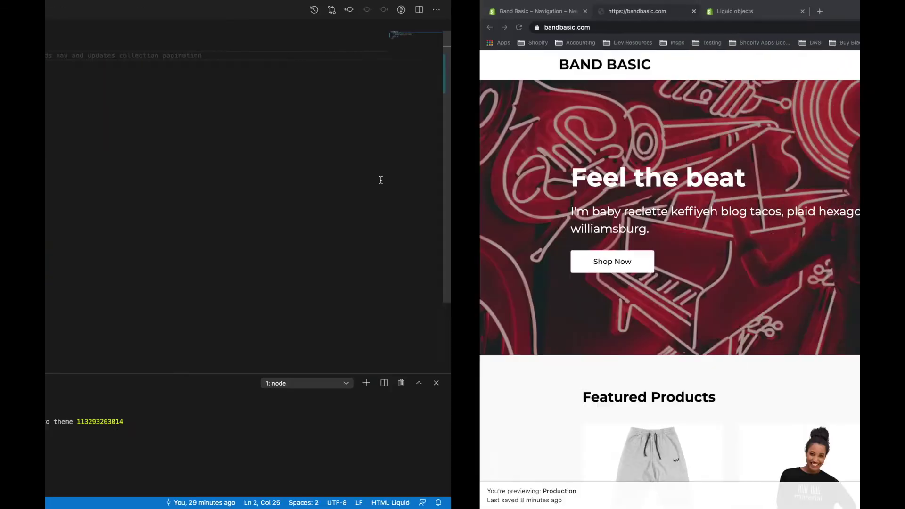
pyautogui.press('super+r')
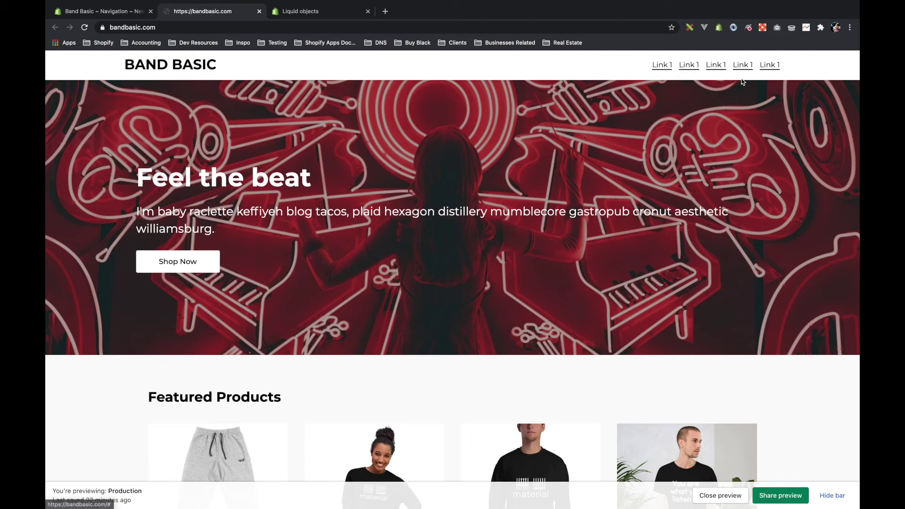
pyautogui.click(112, 16)
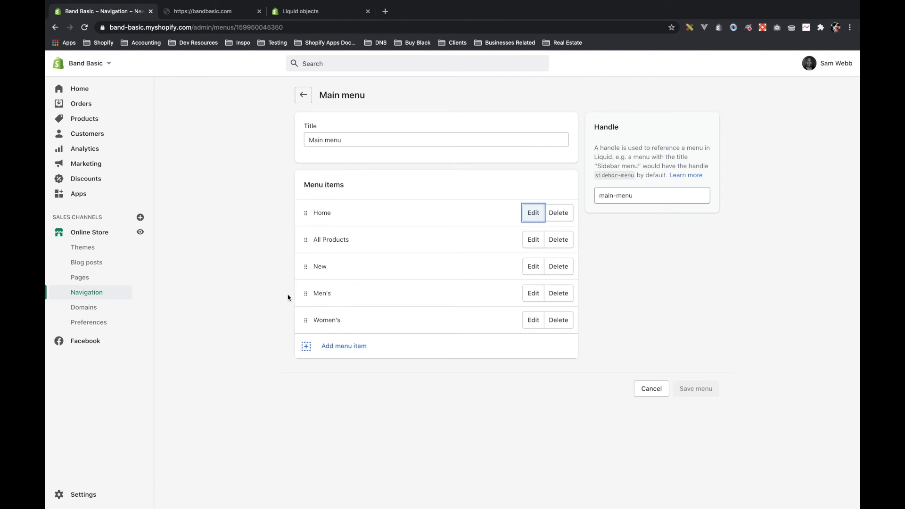
# Review the Main menu's five items and main-menu handle, then return to nav.liquid
pyautogui.click(273, 272)
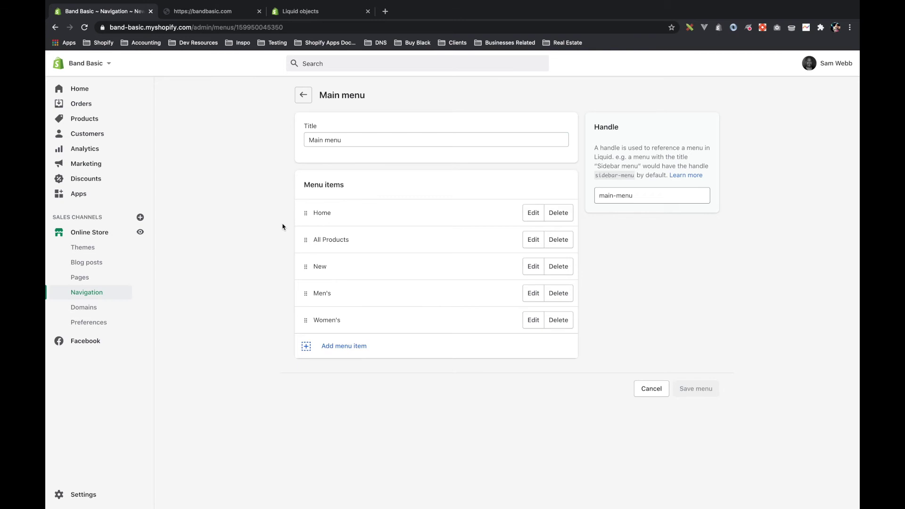
pyautogui.hotkey('ctrl', 'Right')
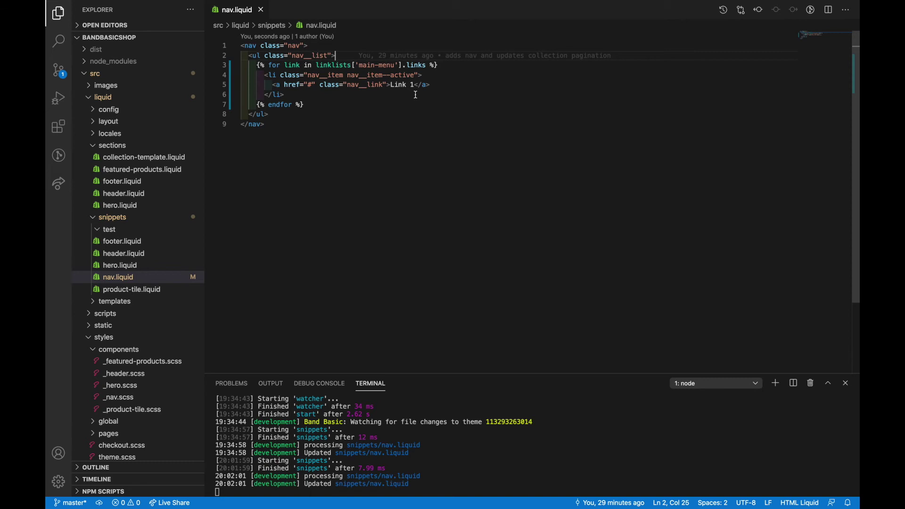
# Select the Link 1 placeholder text and bring up the Liquid objects linklists docs
pyautogui.moveTo(391, 86); pyautogui.dragTo(415, 86)
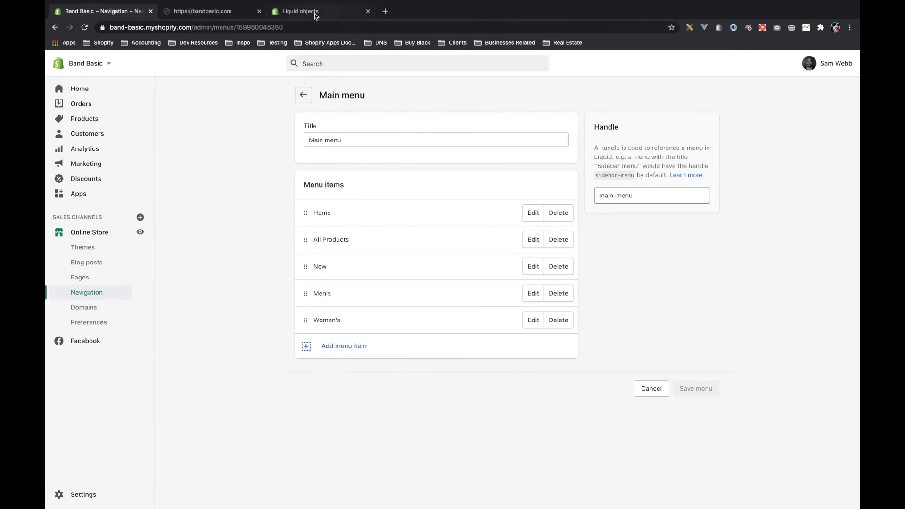
pyautogui.click(313, 11)
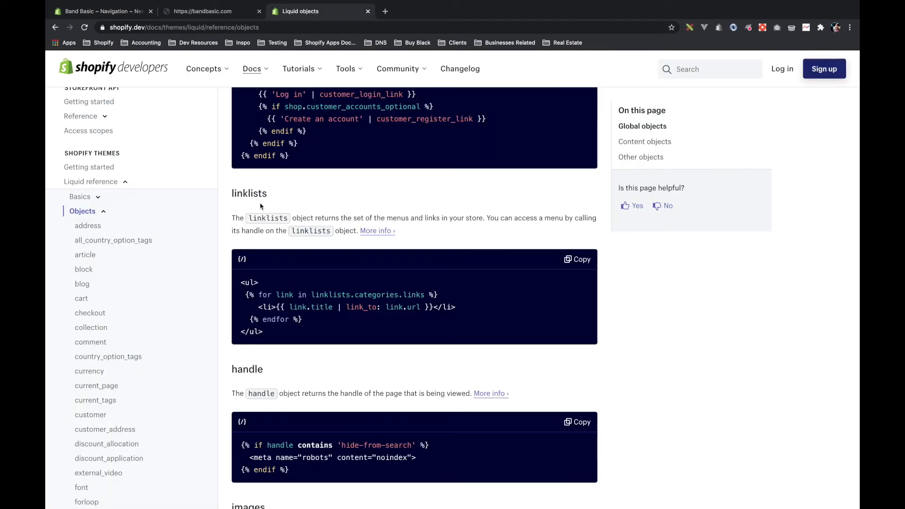
pyautogui.scroll(-1, 244, 217)
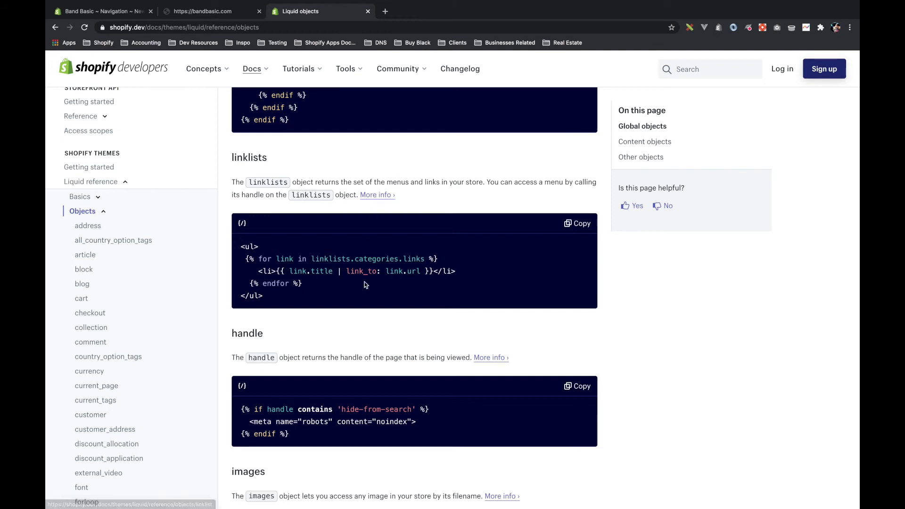
pyautogui.scroll(-1, 366, 284)
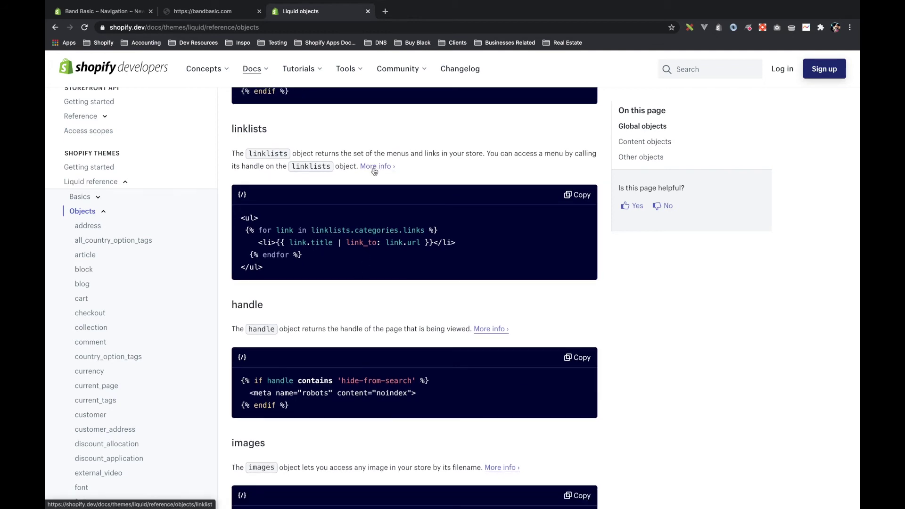
pyautogui.scroll(-1, 376, 220)
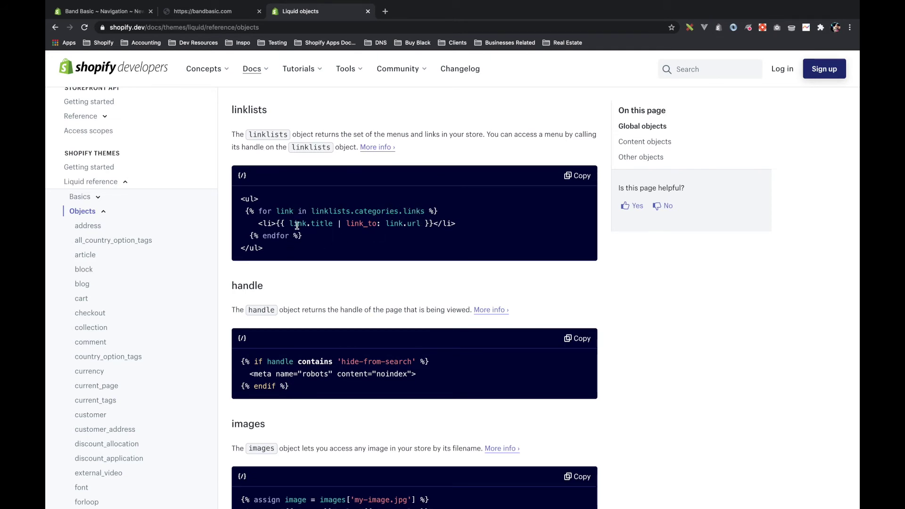
pyautogui.doubleClick(315, 223)
pyautogui.scroll(-5, 125, 321)
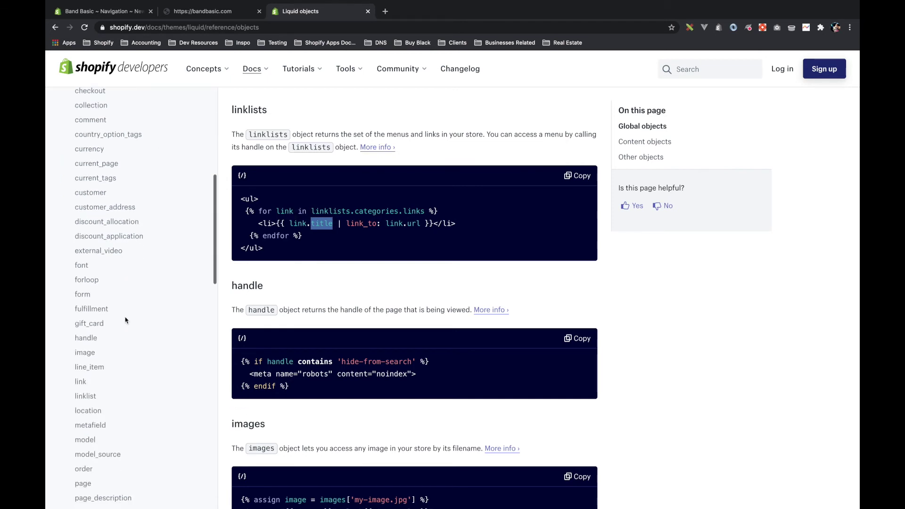
pyautogui.scroll(-2, 101, 324)
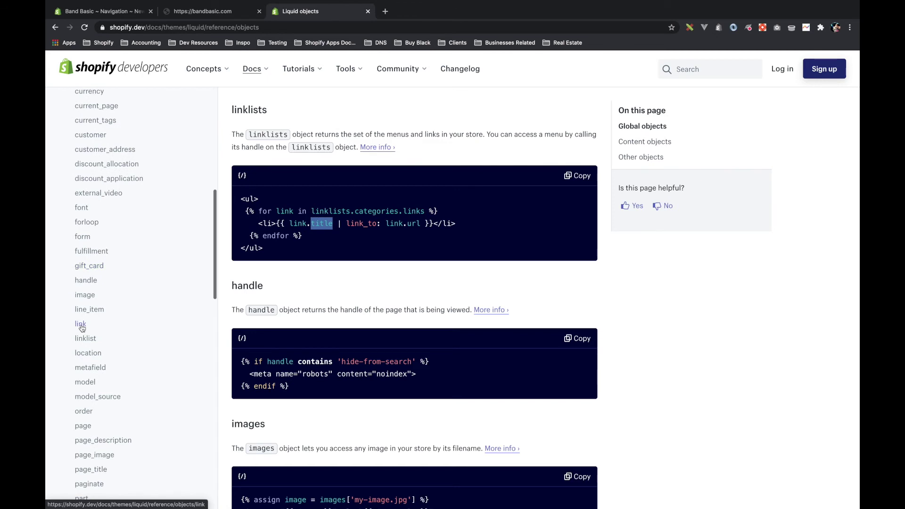
pyautogui.click(80, 325)
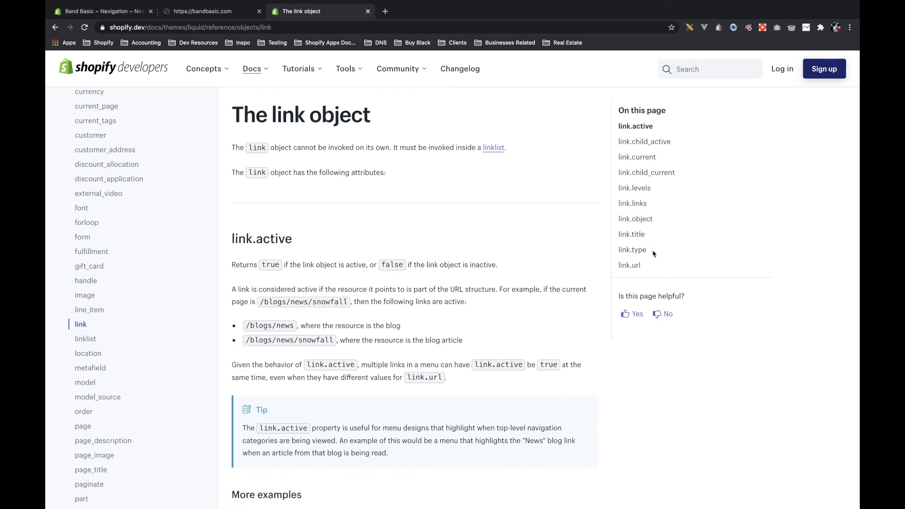
# Read the link object docs from link.title down to link.url, then return to nav.liquid
pyautogui.click(633, 234)
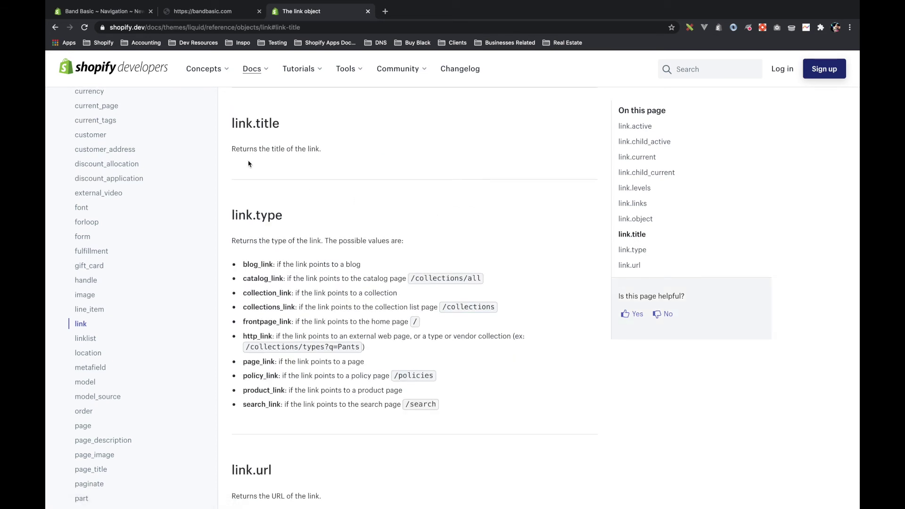
pyautogui.scroll(-5, 384, 222)
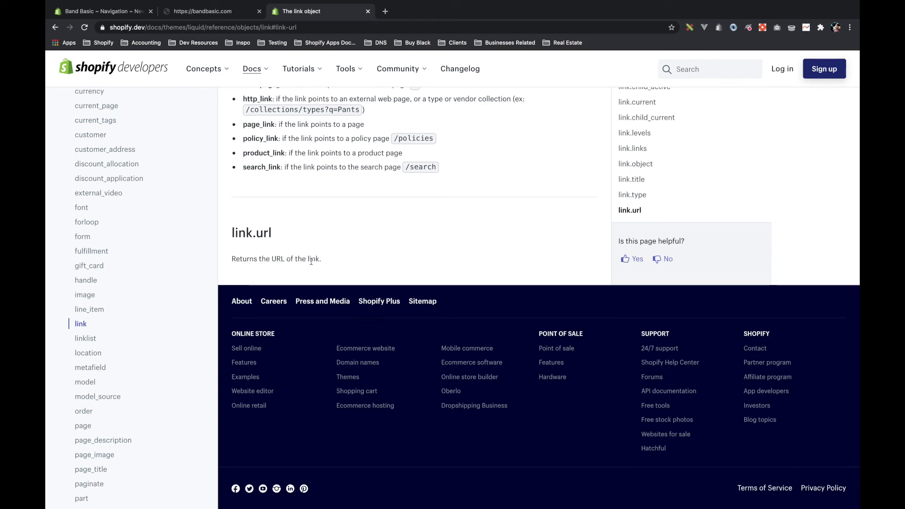
pyautogui.hotkey('ctrl', 'Left')
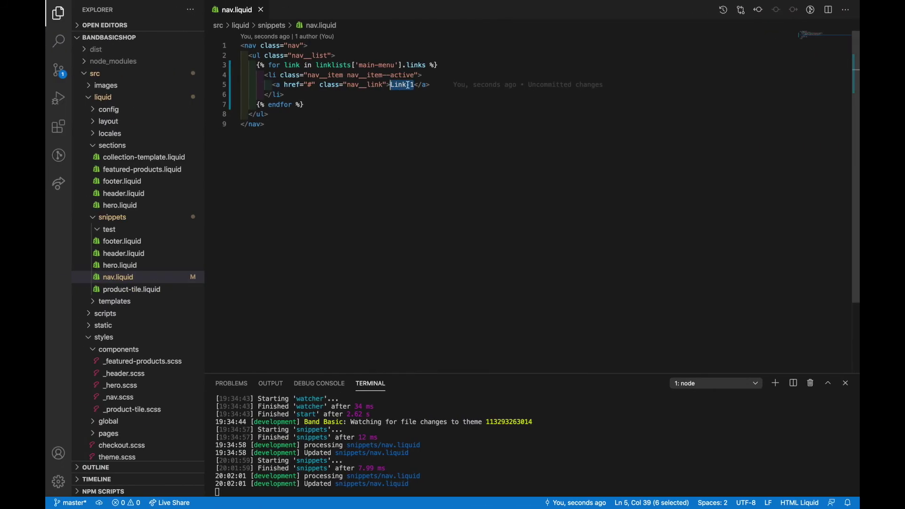
# Replace the Link 1 placeholder text with {{ link.title }}
pyautogui.click(409, 85)
pyautogui.press('BackSpace')
pyautogui.press('BackSpace')
pyautogui.press('BackSpace')
pyautogui.press('BackSpace')
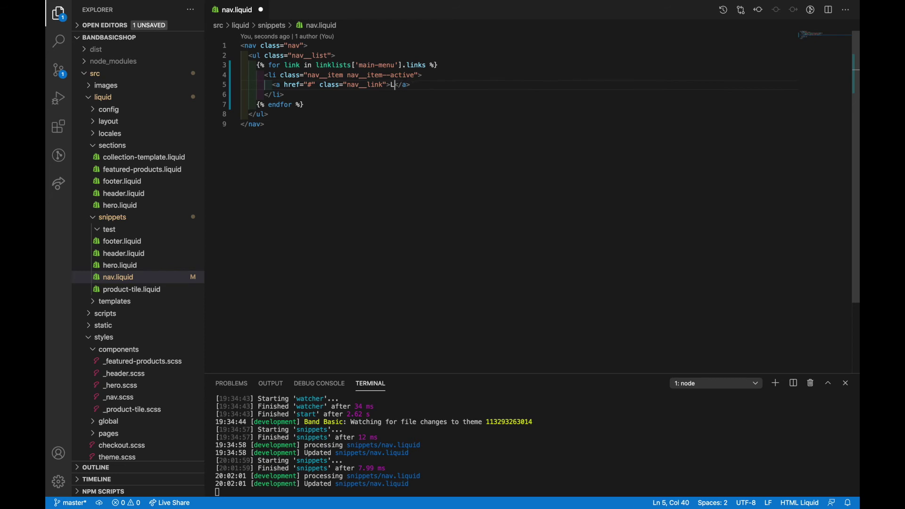
pyautogui.press('BackSpace')
pyautogui.write('{{ li')
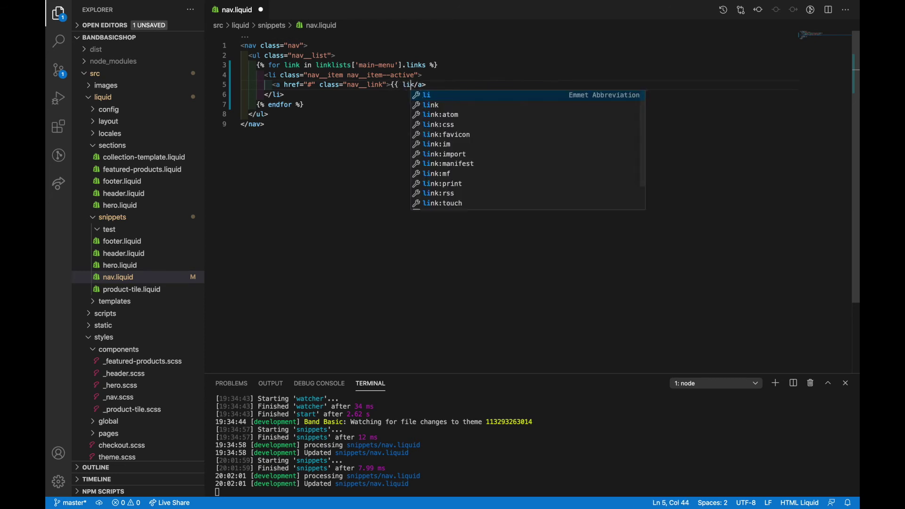
pyautogui.write('nk.title }}')
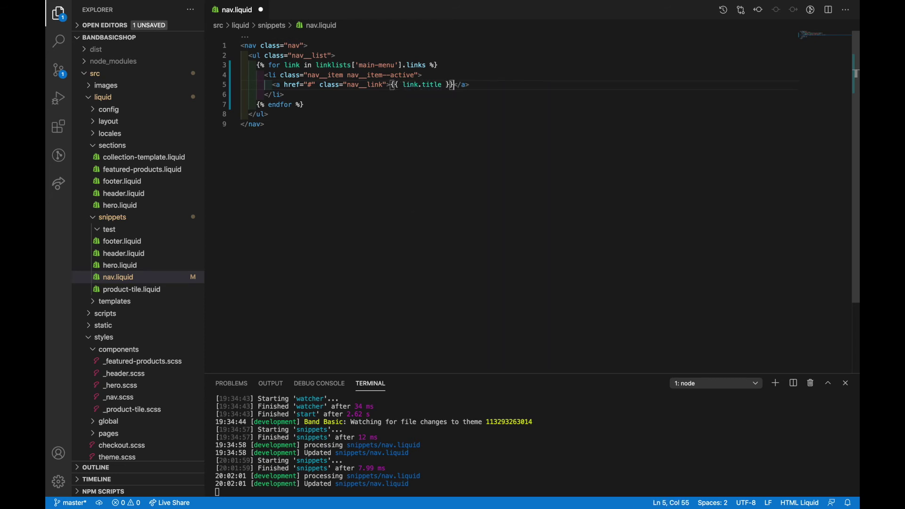
# Replace the href's # with {{ link.url }} and save nav.liquid
pyautogui.doubleClick(312, 83)
pyautogui.write('{{ link.')
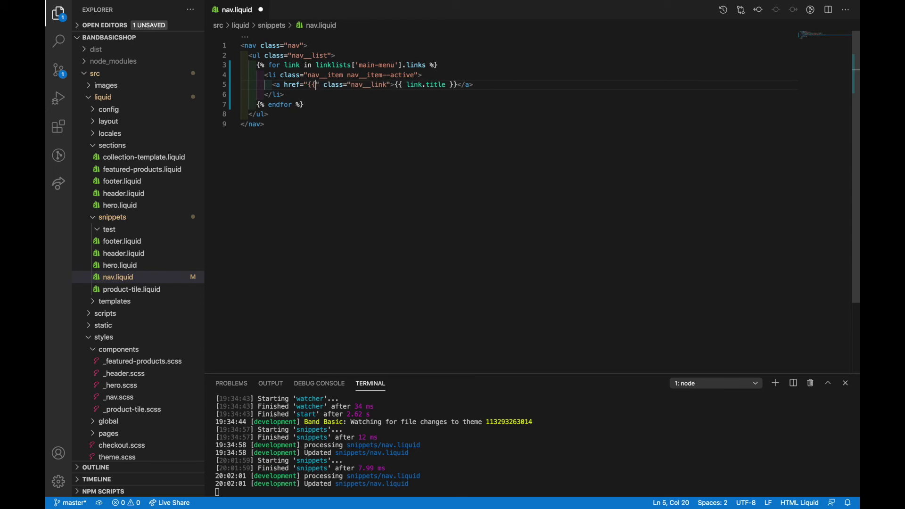
pyautogui.write('url }}')
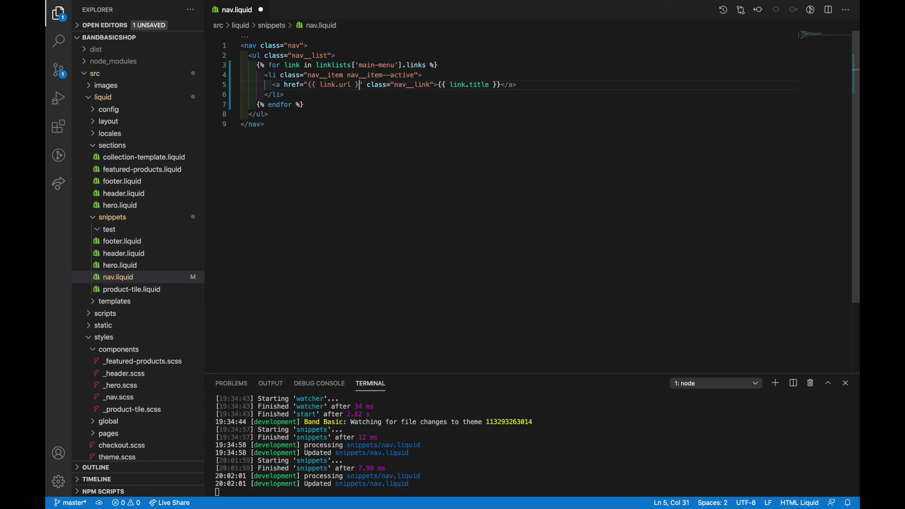
pyautogui.hotkey('ctrl', 's')
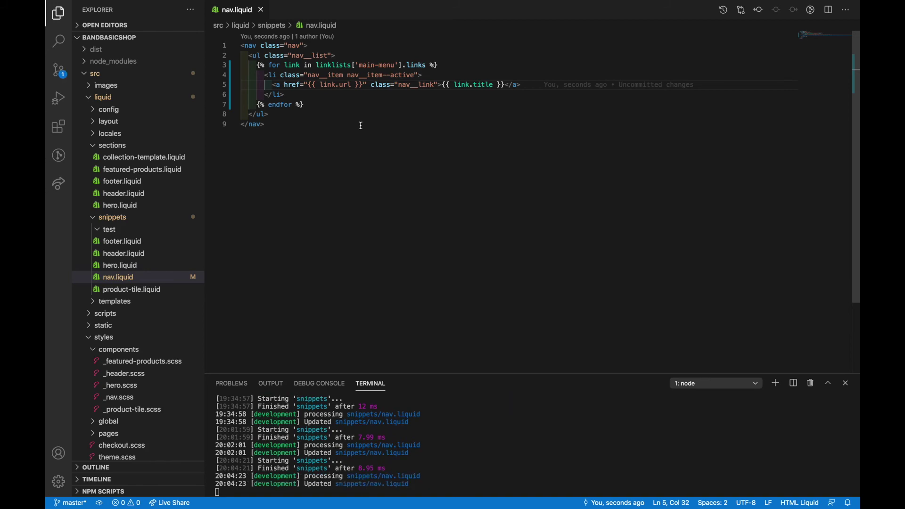
pyautogui.hotkey('ctrl', 'Right')
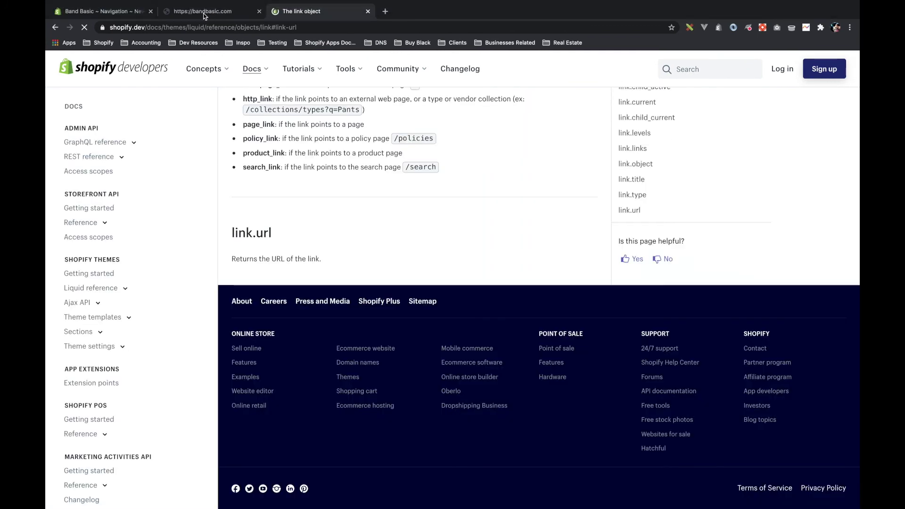
# Reload the storefront, then remove Home from the Main menu and save the menu
pyautogui.click(203, 13)
pyautogui.press('super+r')
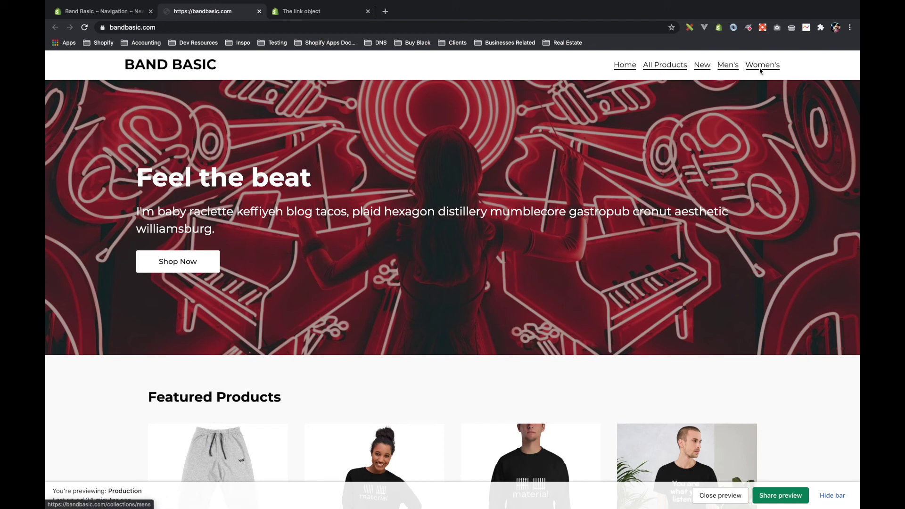
pyautogui.click(97, 12)
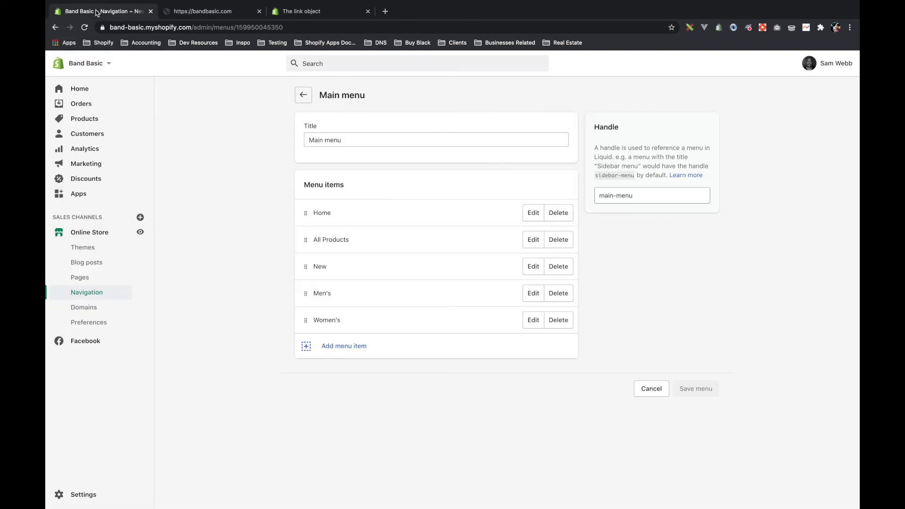
pyautogui.click(562, 216)
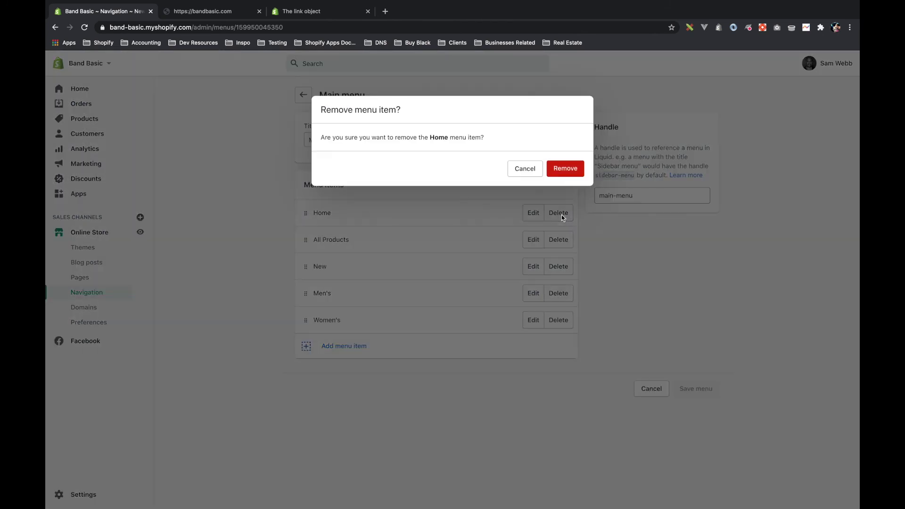
pyautogui.click(570, 168)
pyautogui.click(703, 361)
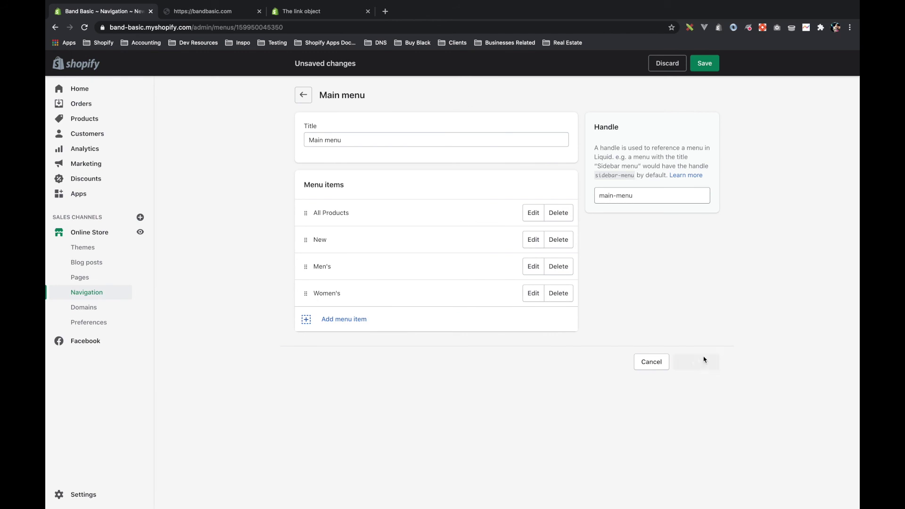
# Reload the storefront to confirm the nav shows All Products, New, Men's and Women's
pyautogui.click(211, 12)
pyautogui.press('super+r')
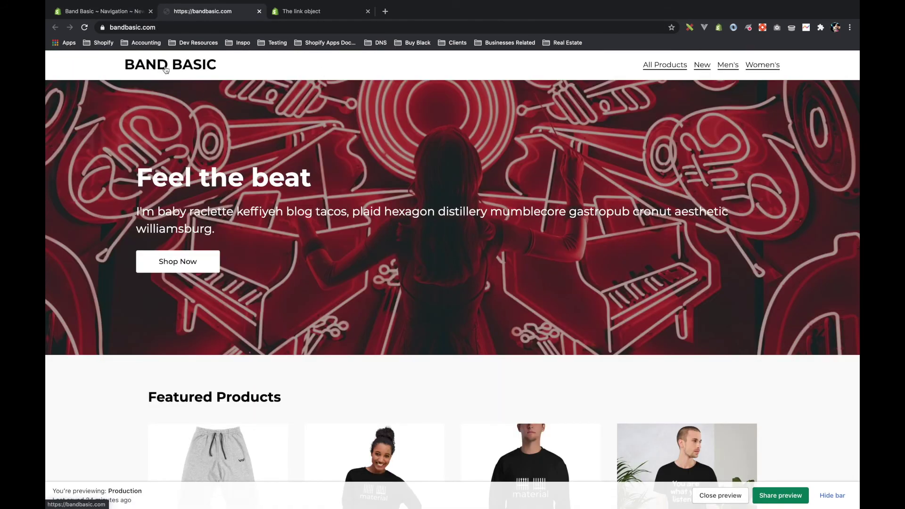
pyautogui.click(102, 12)
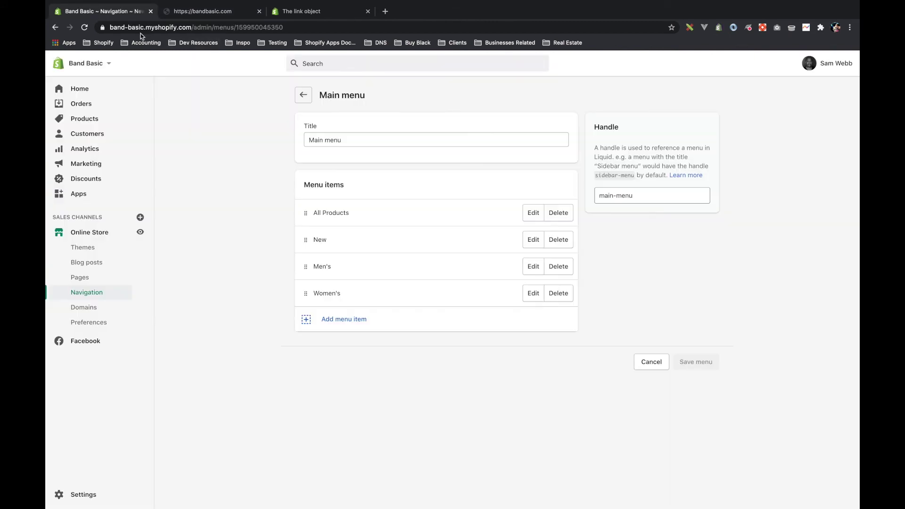
pyautogui.click(192, 12)
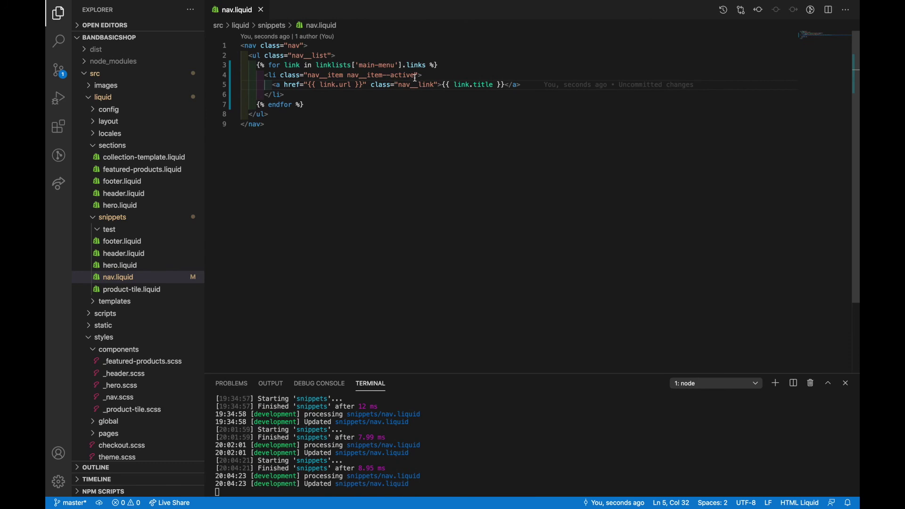
pyautogui.moveTo(416, 76); pyautogui.dragTo(349, 79)
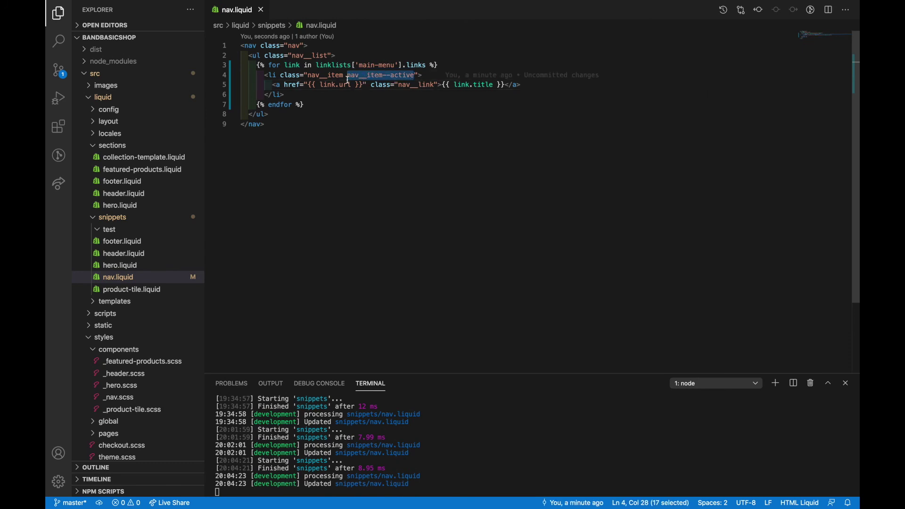
pyautogui.press('Escape')
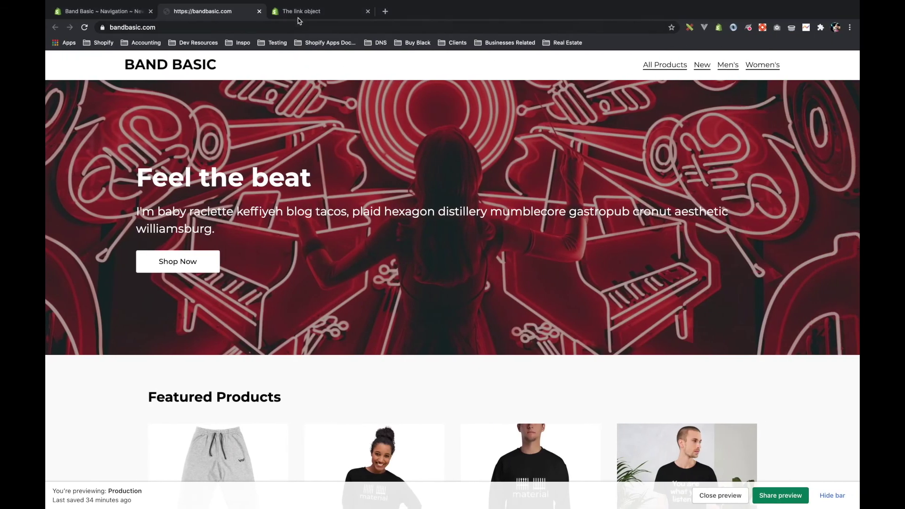
pyautogui.click(297, 18)
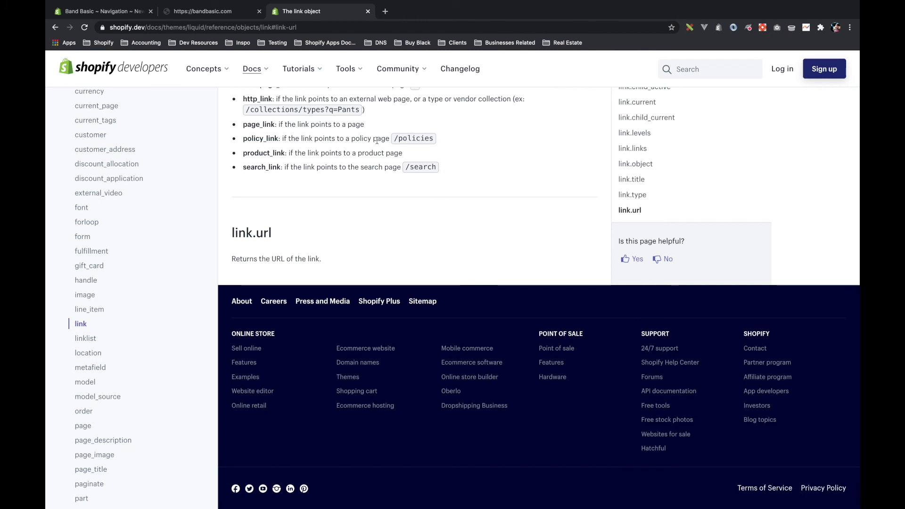
# Jump to the link.active section of The link object docs, then return to nav.liquid in VS Code
pyautogui.scroll(2, 430, 169)
pyautogui.scroll(1, 429, 169)
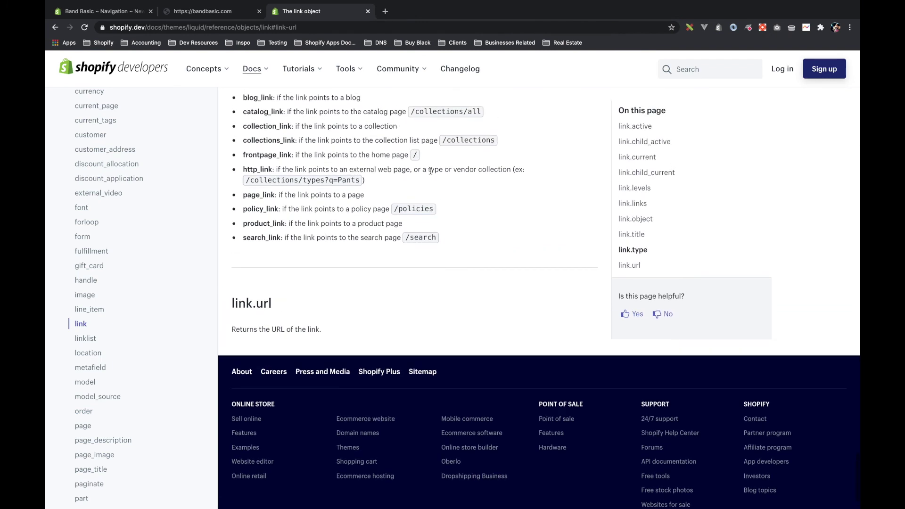
pyautogui.scroll(3, 434, 208)
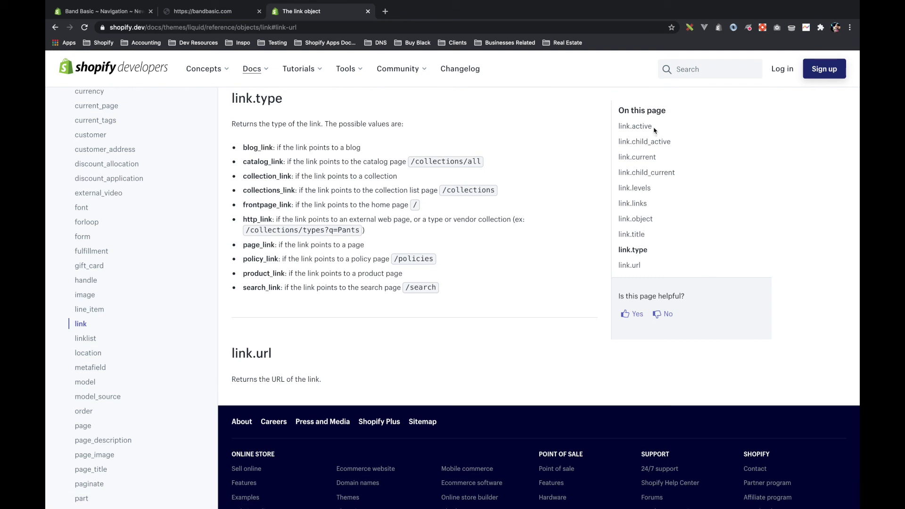
pyautogui.moveTo(654, 130); pyautogui.dragTo(619, 126)
pyautogui.click(631, 128)
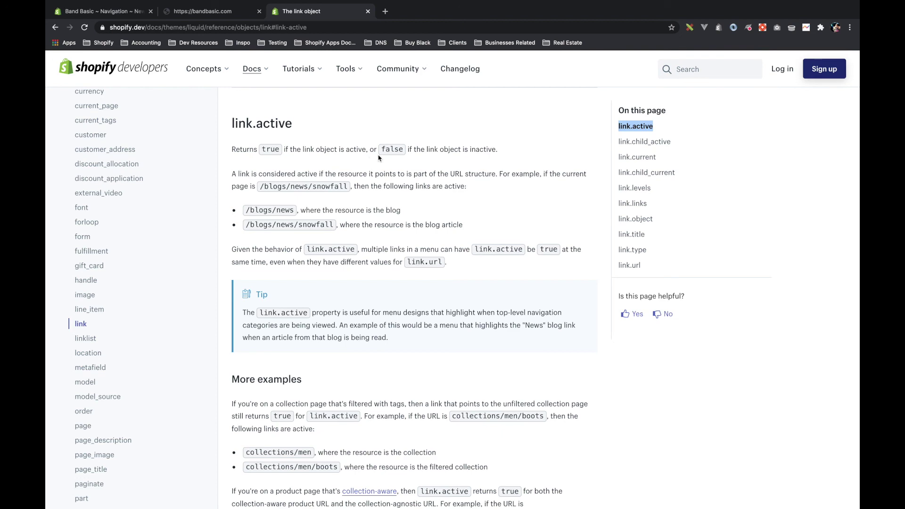
pyautogui.hotkey('ctrl', 'Right')
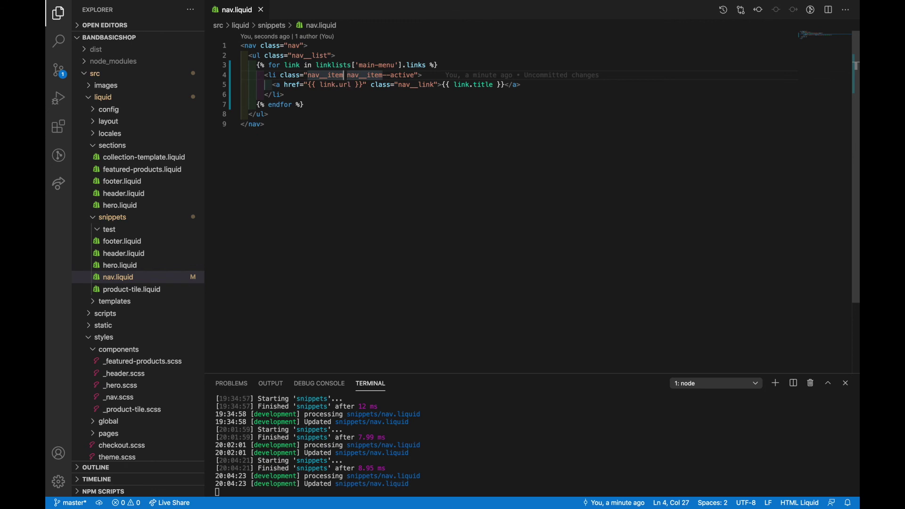
pyautogui.press('Left')
# Wrap nav__item--active on line 4 in {% if link.active %}…{% endif %}
pyautogui.write('{% if ')
pyautogui.write('link.acti')
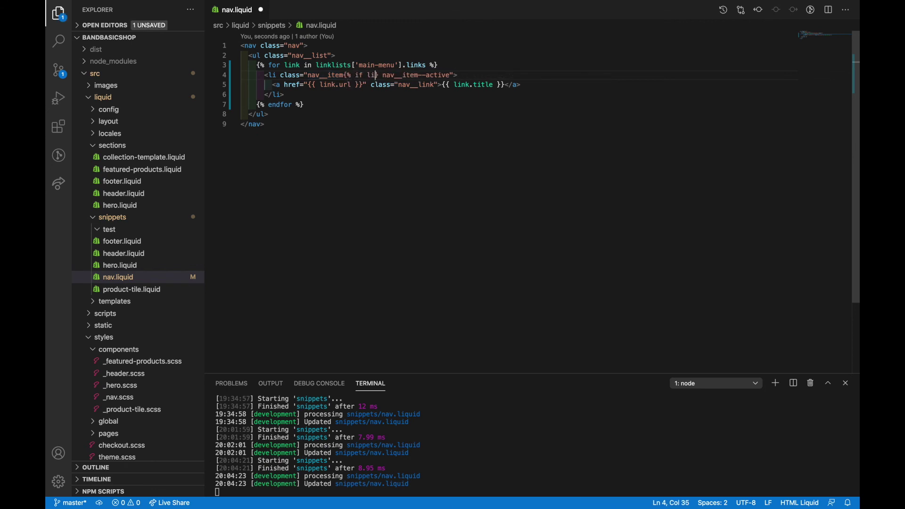
pyautogui.write('ve %')
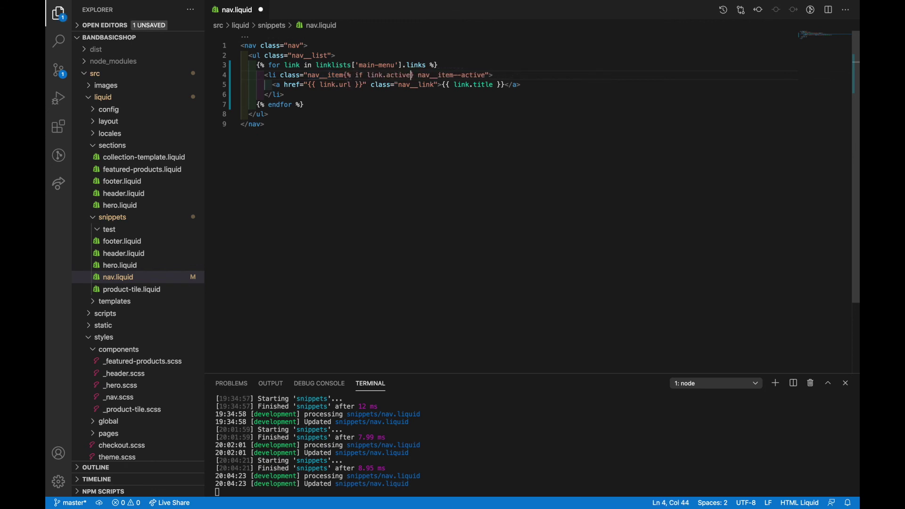
pyautogui.press('End')
pyautogui.press('Left')
pyautogui.press('Left')
pyautogui.write('{% en')
pyautogui.write('dif ')
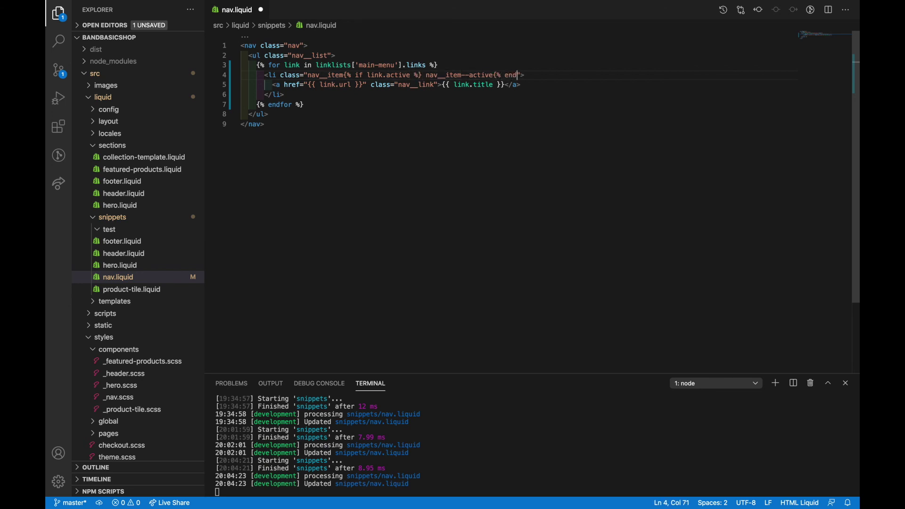
pyautogui.write('%}')
# Review the conditional class, save nav.liquid, and bring up the storefront in the browser
pyautogui.moveTo(494, 76); pyautogui.dragTo(433, 79)
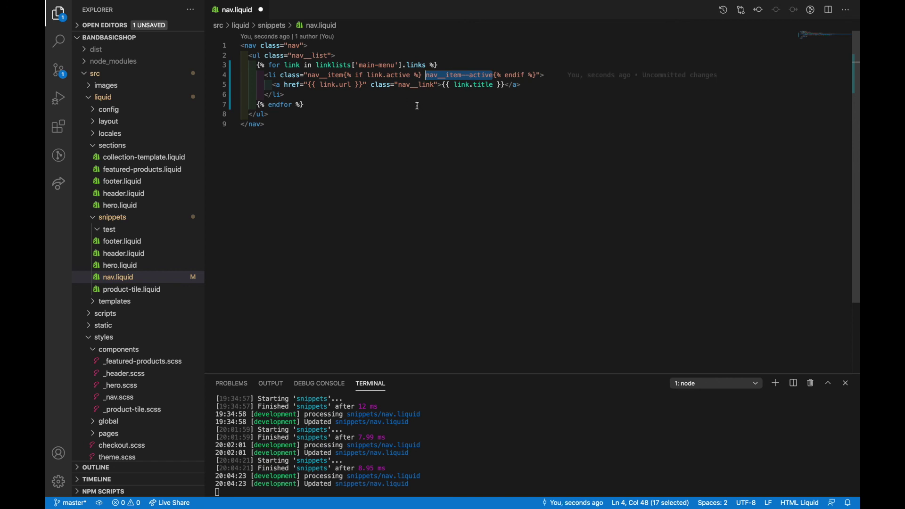
pyautogui.press('super+s')
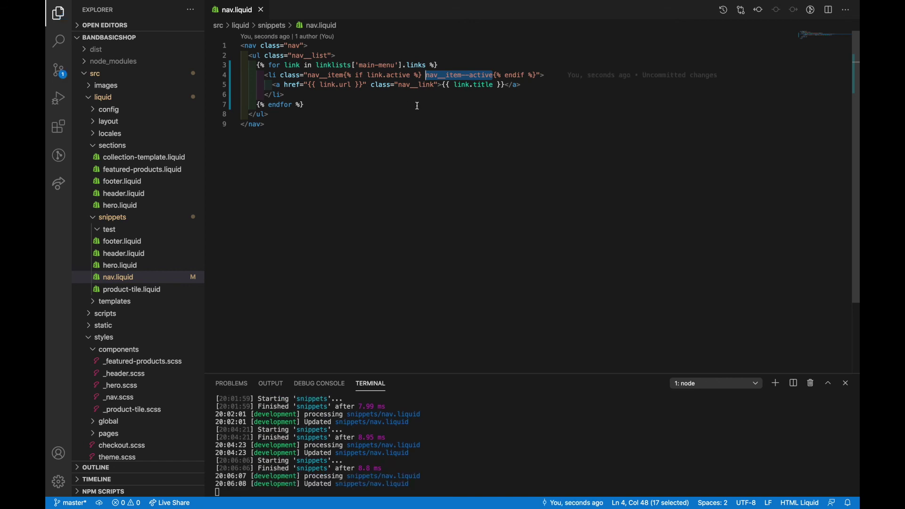
pyautogui.press('super+Tab')
pyautogui.click(222, 11)
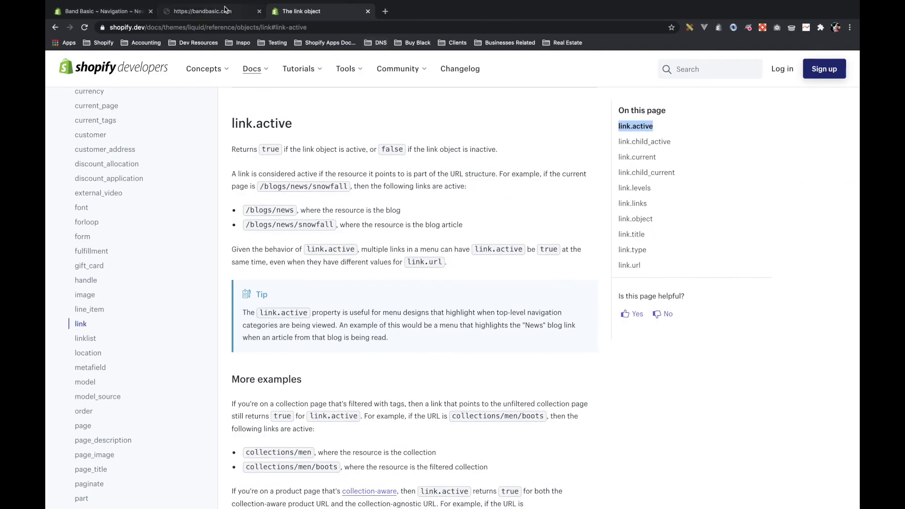
# Reload bandbasic.com and check the New collection page's active nav link
pyautogui.press('super+r')
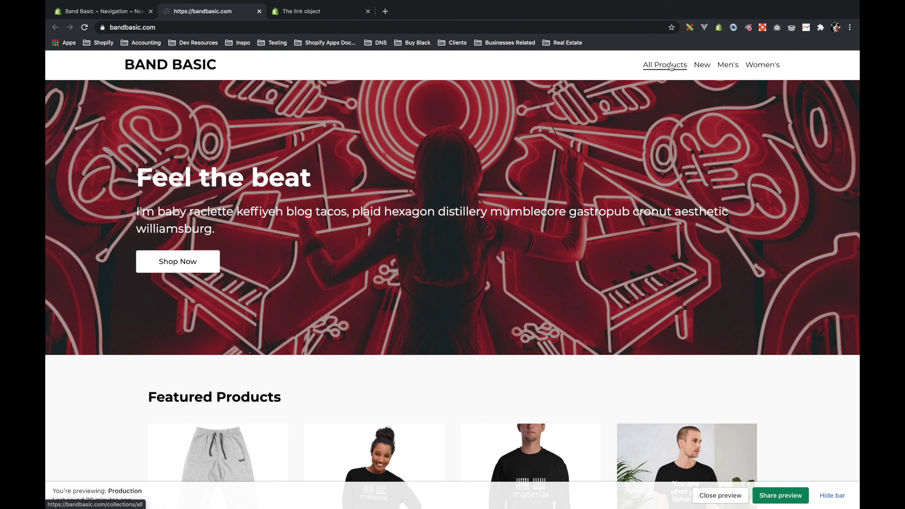
pyautogui.click(702, 66)
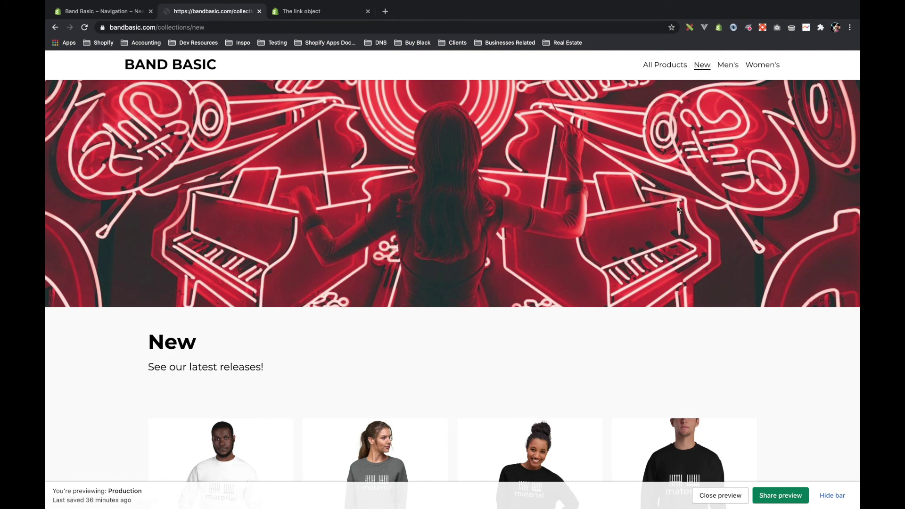
pyautogui.scroll(-1, 663, 225)
pyautogui.scroll(-4, 664, 225)
pyautogui.scroll(4, 665, 228)
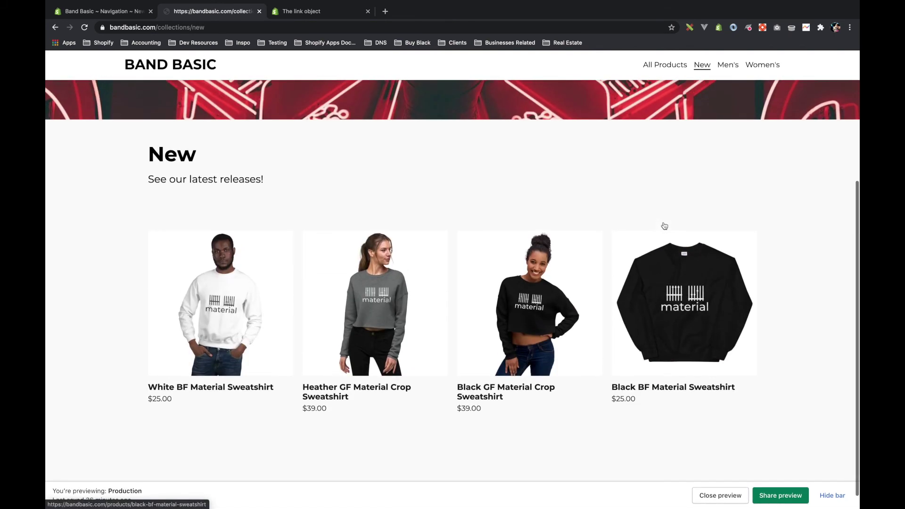
# Open the All Products collection page and scroll through its product grid
pyautogui.click(672, 66)
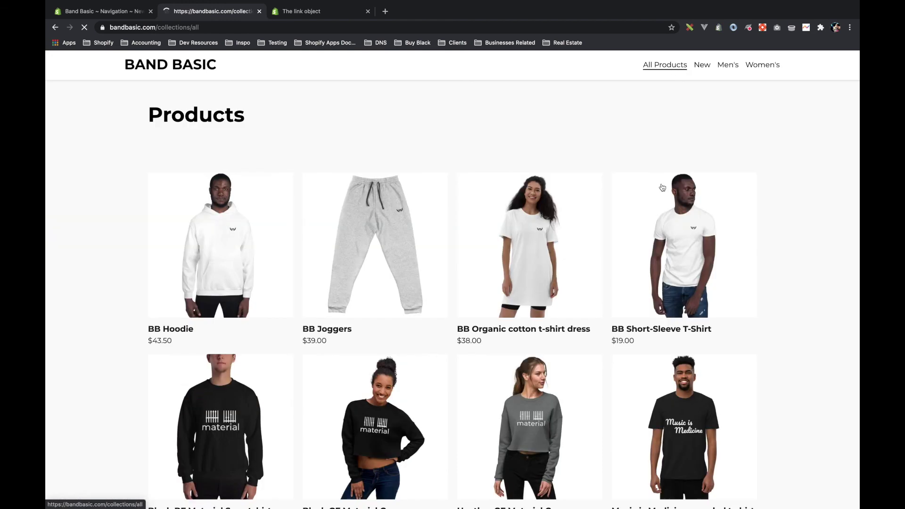
pyautogui.scroll(-3, 662, 187)
pyautogui.scroll(-4, 663, 188)
pyautogui.scroll(7, 661, 183)
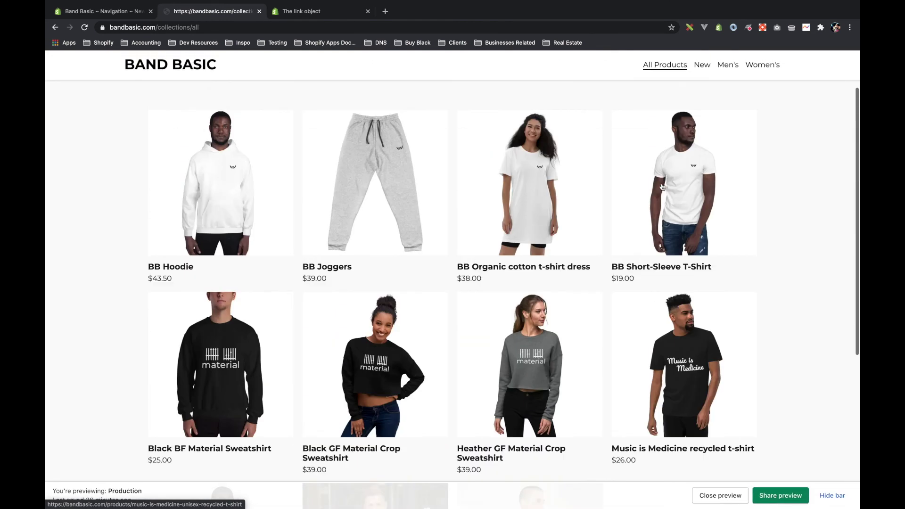